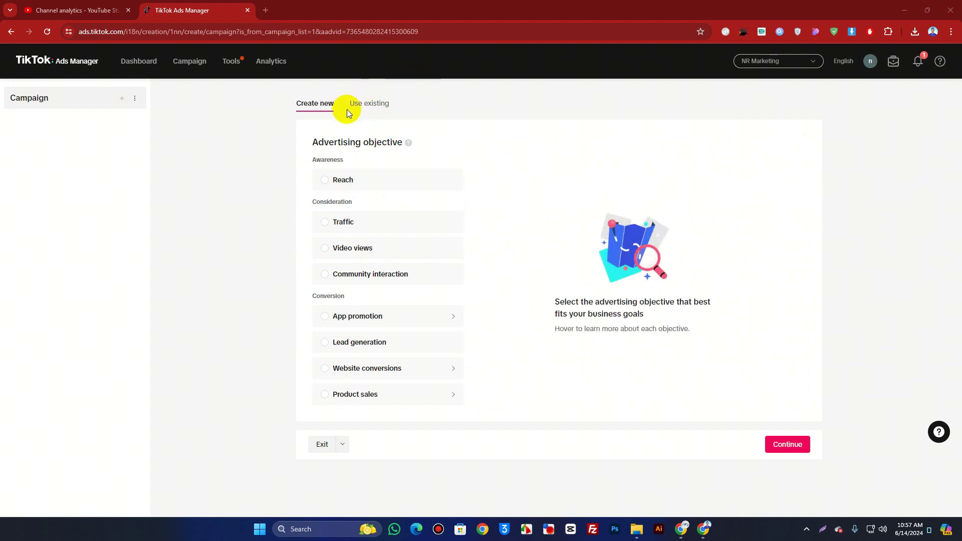
pyautogui.click(181, 72)
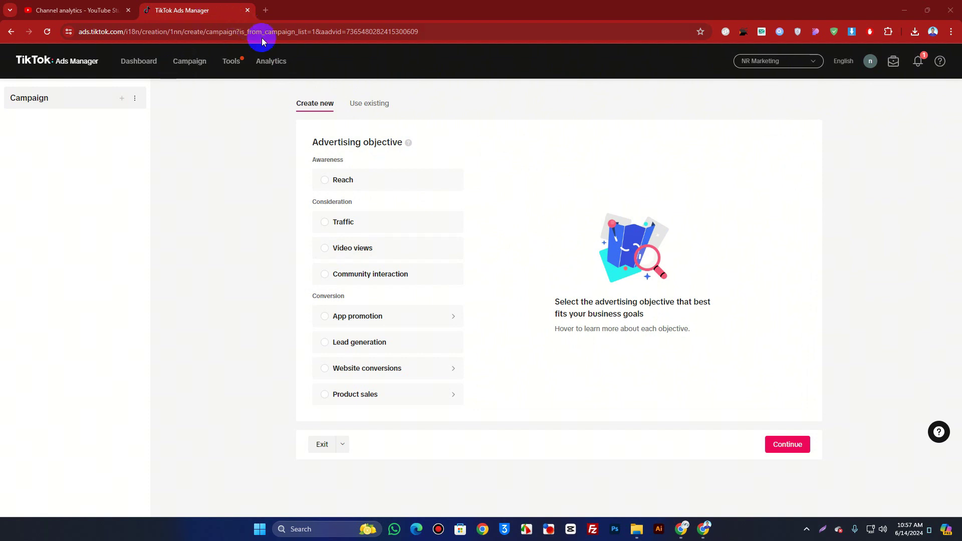
pyautogui.click(362, 250)
pyautogui.click(358, 108)
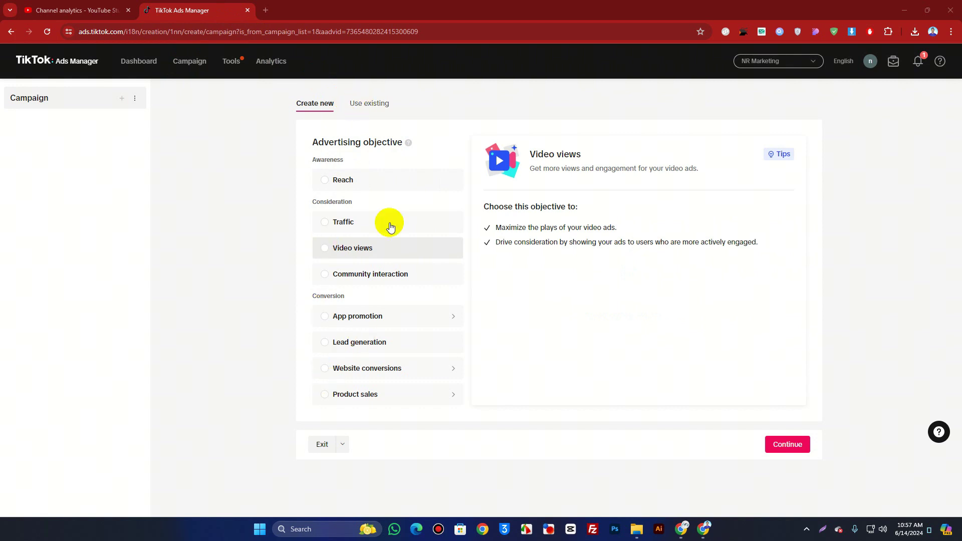
pyautogui.click(388, 258)
pyautogui.click(397, 278)
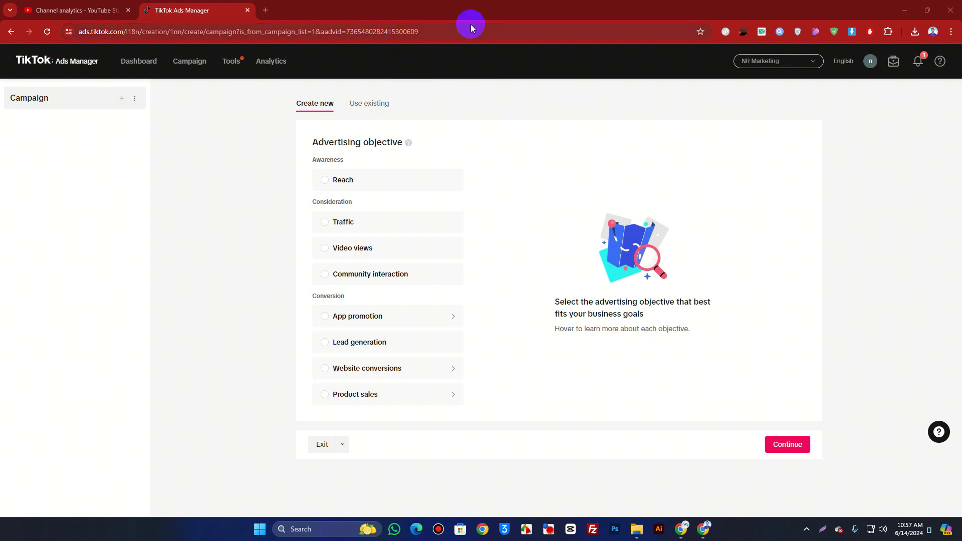
# Choose Traffic as the advertising objective for the new campaign and continue to the ad group settings
pyautogui.moveTo(365, 232)
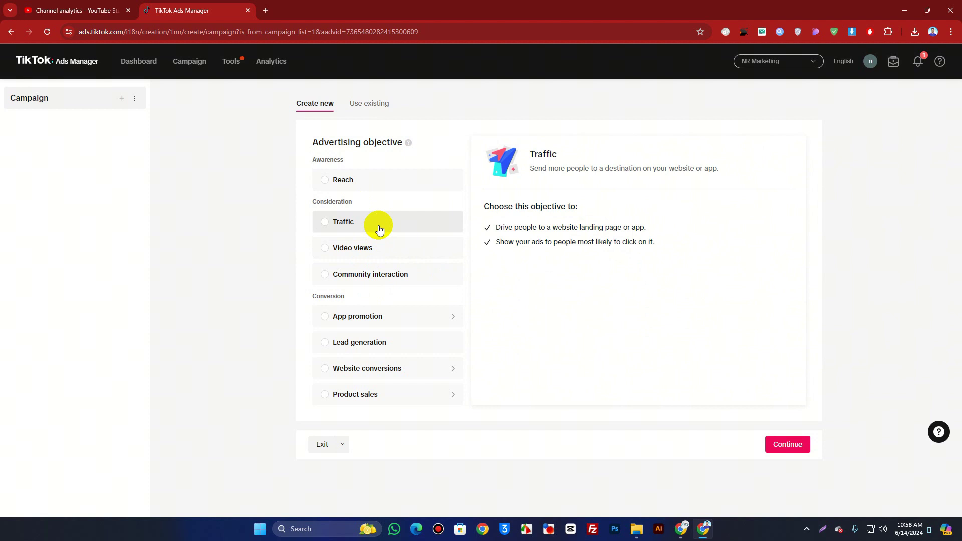
pyautogui.click(379, 230)
pyautogui.click(787, 501)
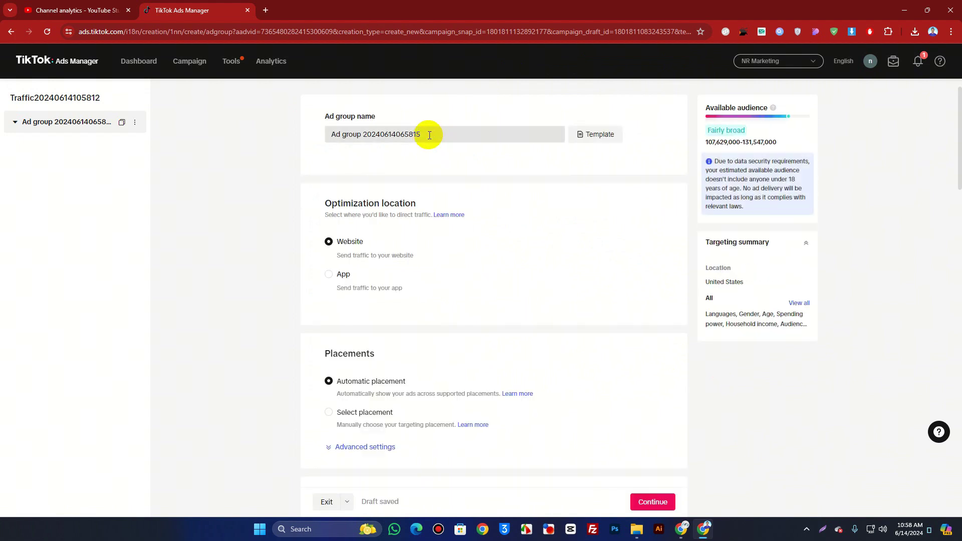
# Expand the advanced placement settings of the ad group and try out the Pangle block list option
pyautogui.scroll(-3, 344, 295)
pyautogui.scroll(3, 349, 212)
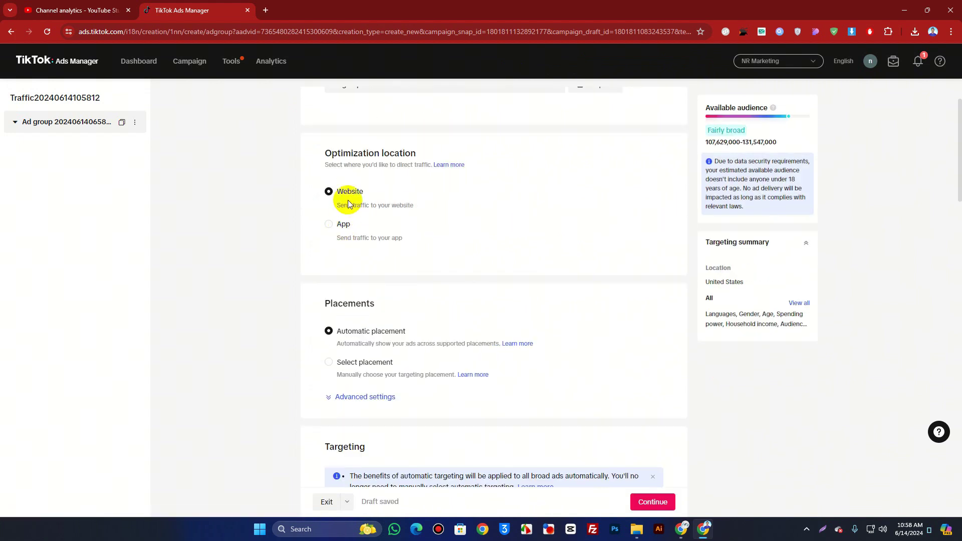
pyautogui.scroll(-2, 344, 278)
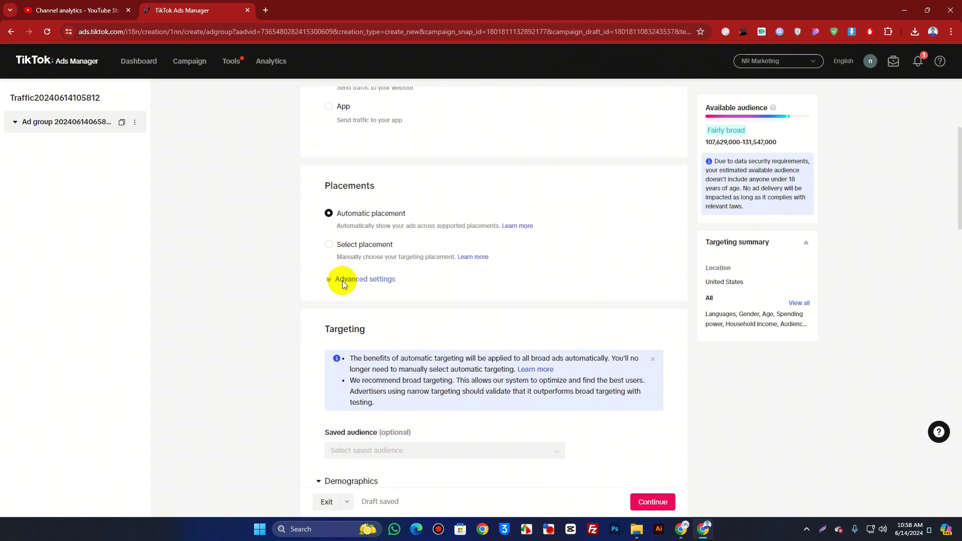
pyautogui.scroll(-3, 341, 281)
pyautogui.click(349, 105)
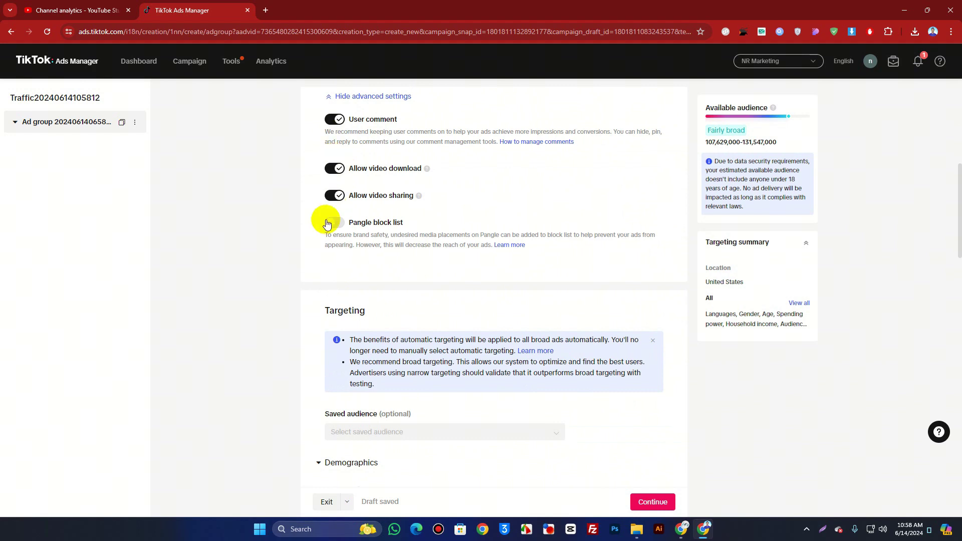
pyautogui.click(331, 224)
pyautogui.click(332, 223)
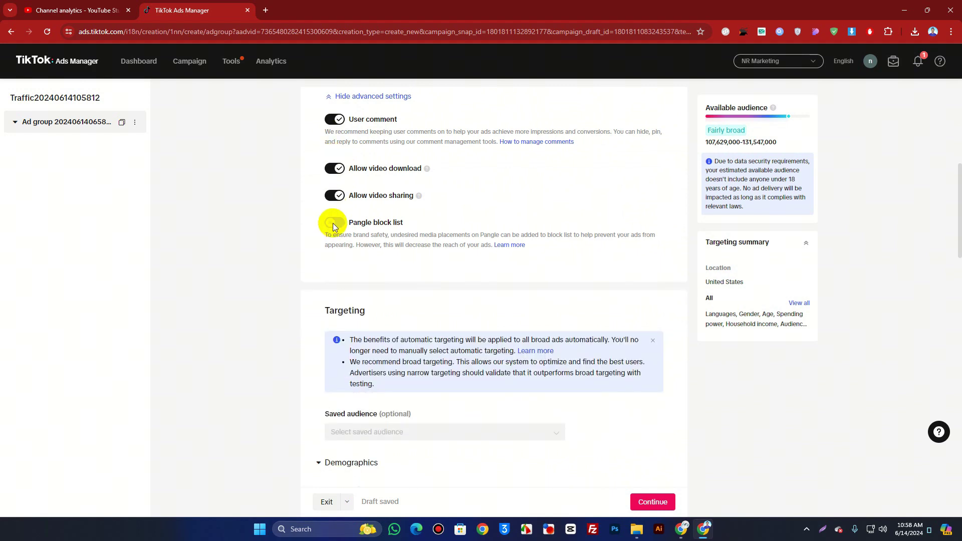
# Apply the saved audience "education" to the ad group's targeting
pyautogui.scroll(-4, 381, 220)
pyautogui.click(397, 231)
pyautogui.click(397, 232)
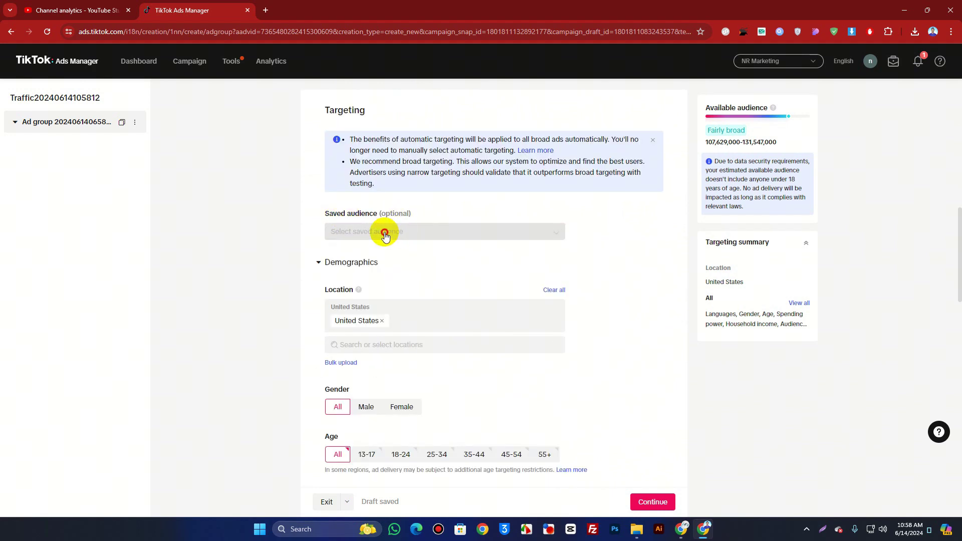
pyautogui.click(376, 233)
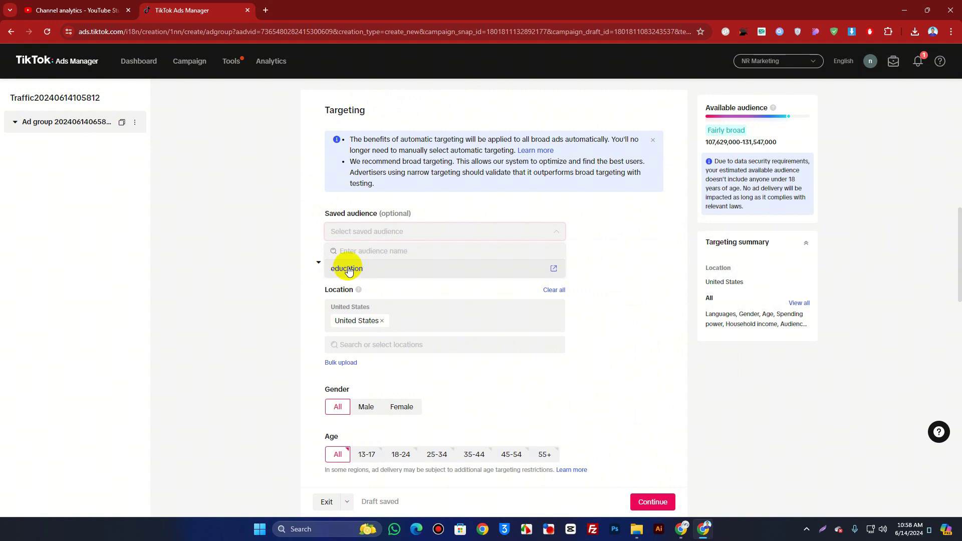
pyautogui.click(349, 269)
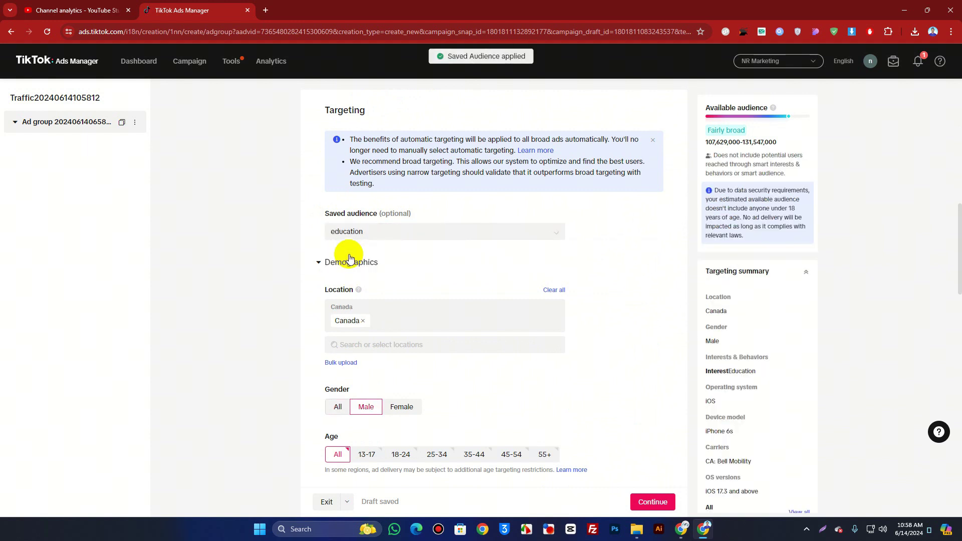
pyautogui.click(343, 231)
pyautogui.click(313, 253)
# Review the demographic targeting and check which audiences are available to include or exclude in the ad group
pyautogui.scroll(-4, 313, 253)
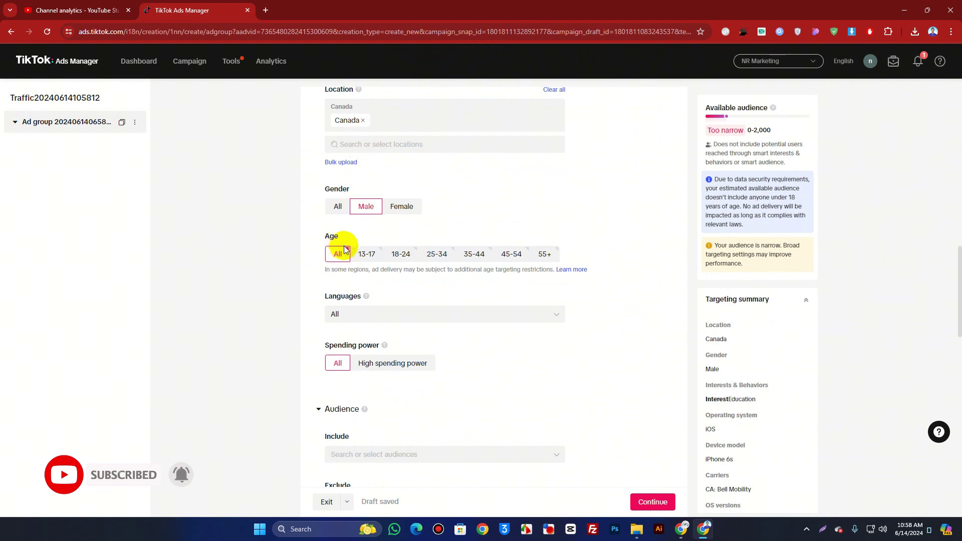
pyautogui.scroll(-4, 344, 246)
pyautogui.click(359, 255)
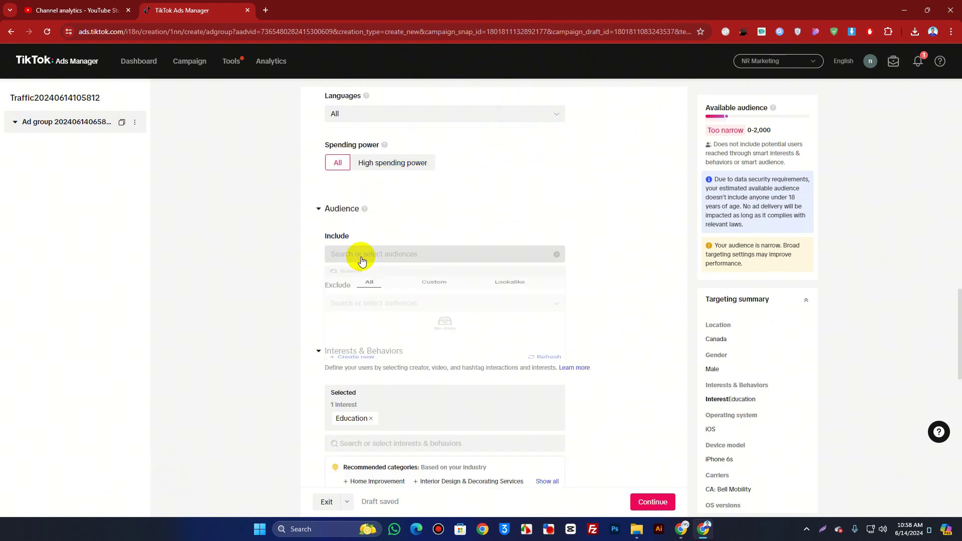
pyautogui.click(351, 304)
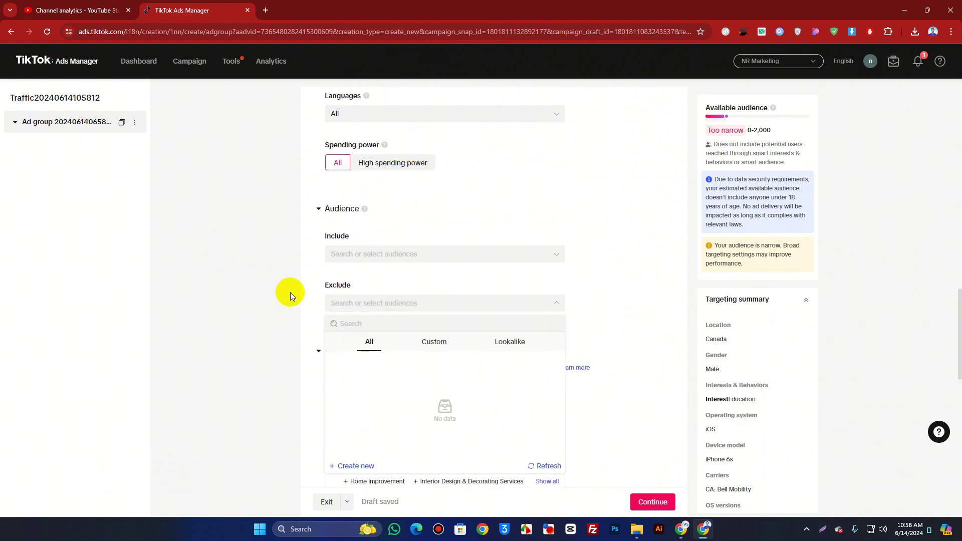
pyautogui.scroll(-4, 290, 291)
pyautogui.scroll(3, 363, 203)
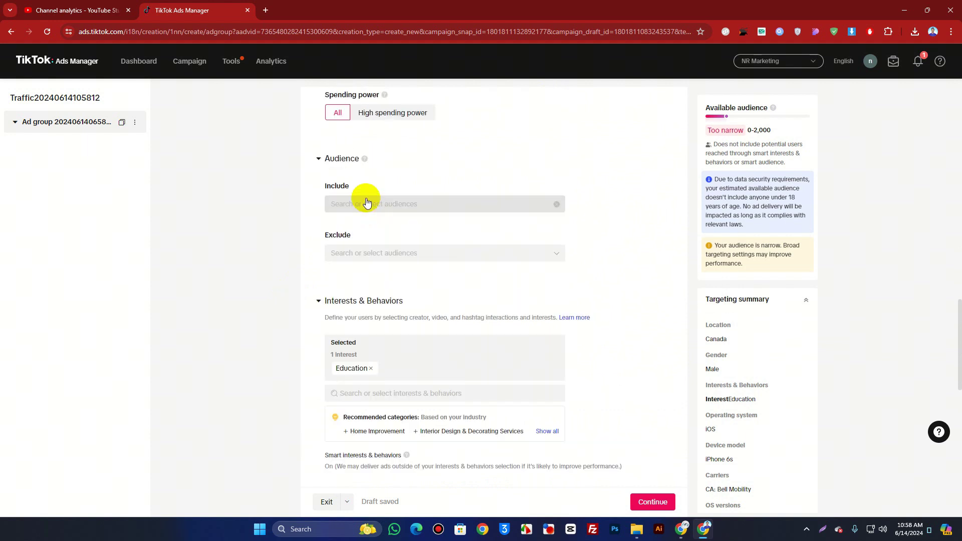
pyautogui.click(366, 203)
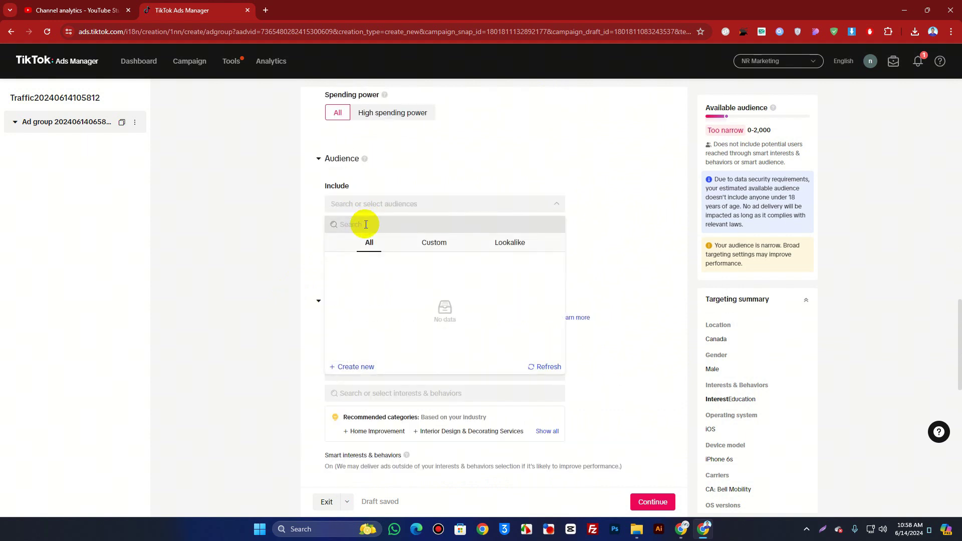
pyautogui.click(365, 224)
pyautogui.click(311, 227)
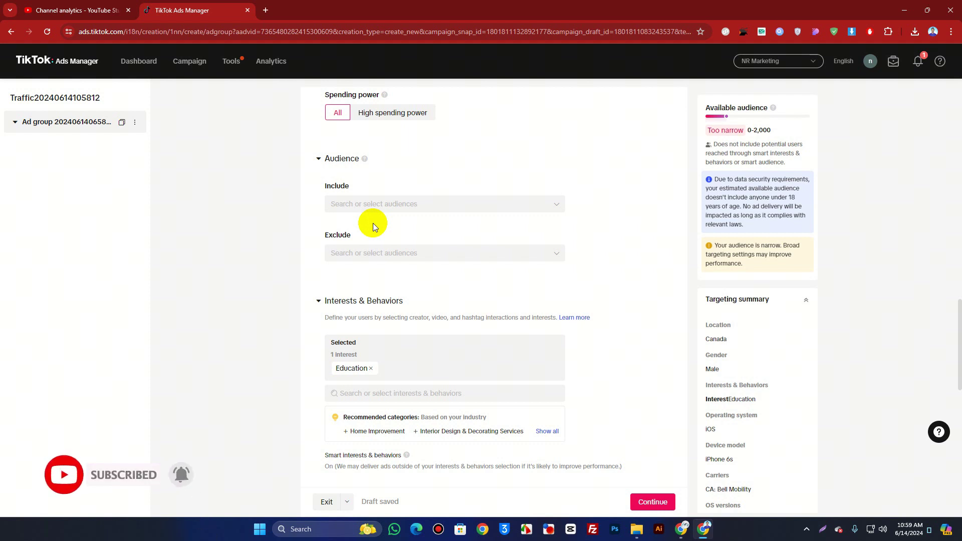
pyautogui.click(374, 201)
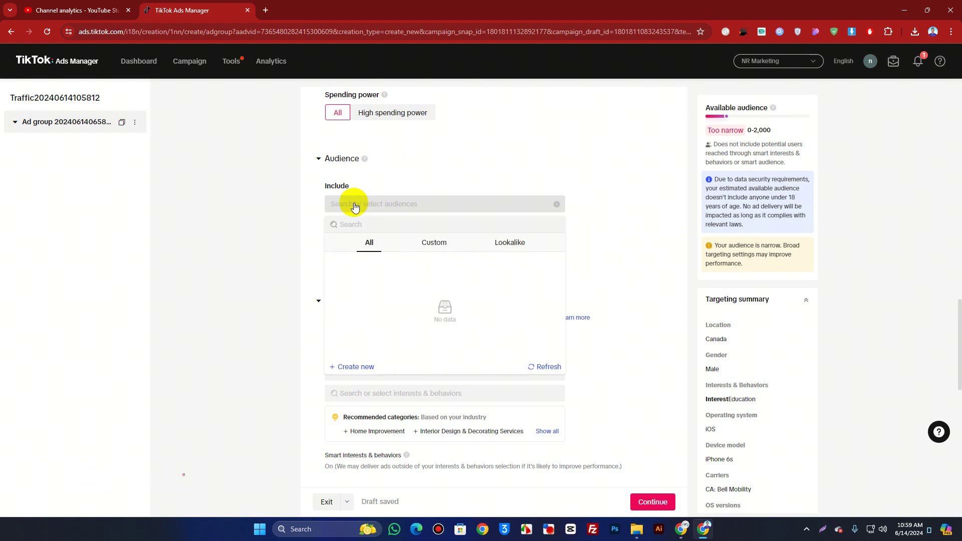
pyautogui.click(299, 227)
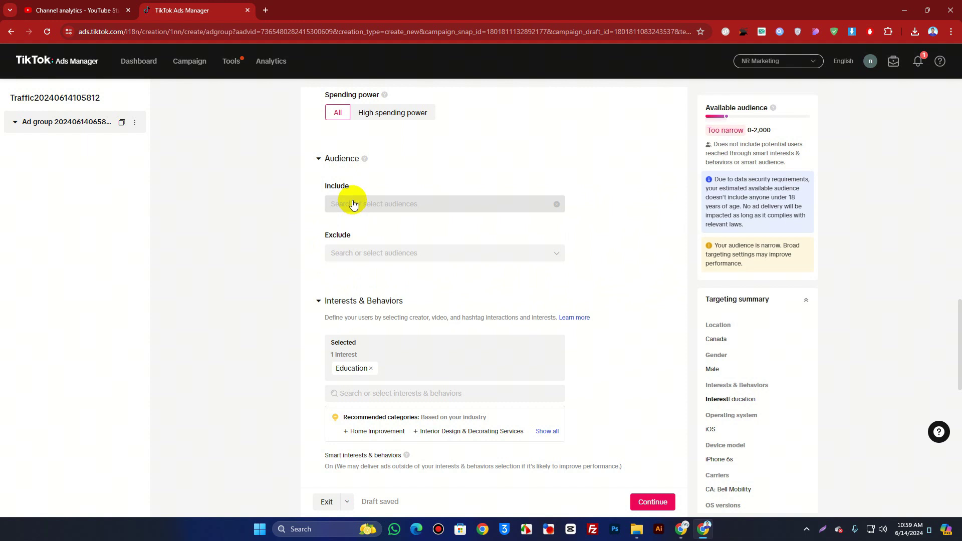
pyautogui.click(339, 256)
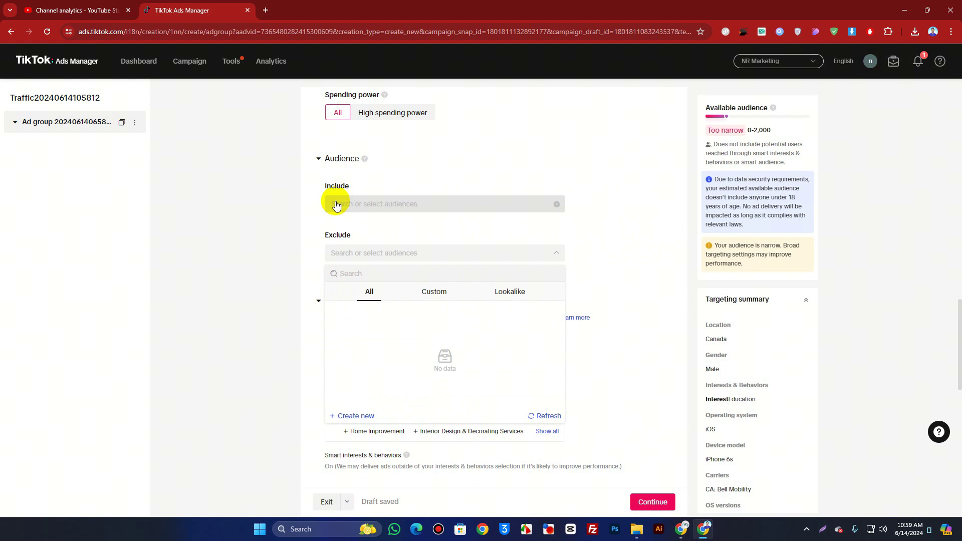
pyautogui.click(270, 260)
# Expand the device targeting section and look through the available OS versions
pyautogui.scroll(-2, 310, 210)
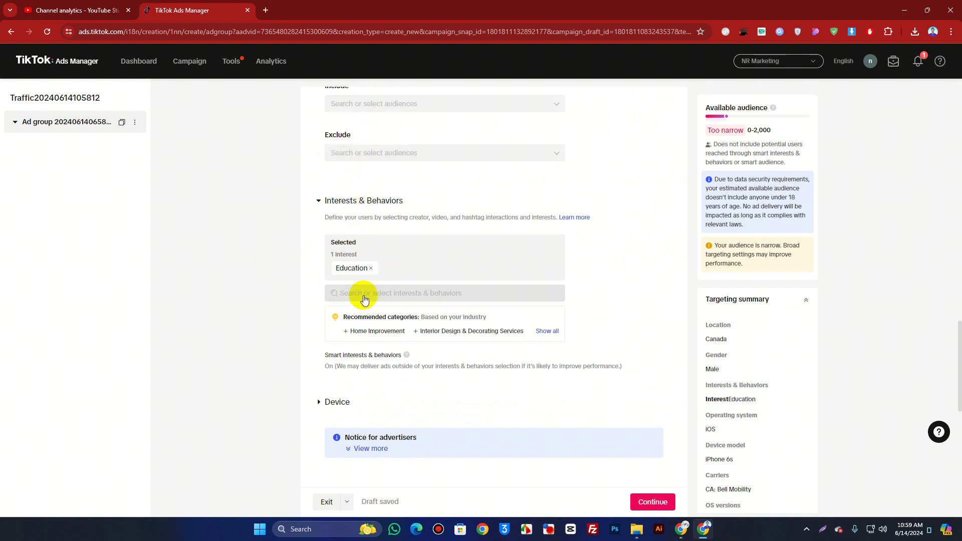
pyautogui.scroll(-4, 365, 290)
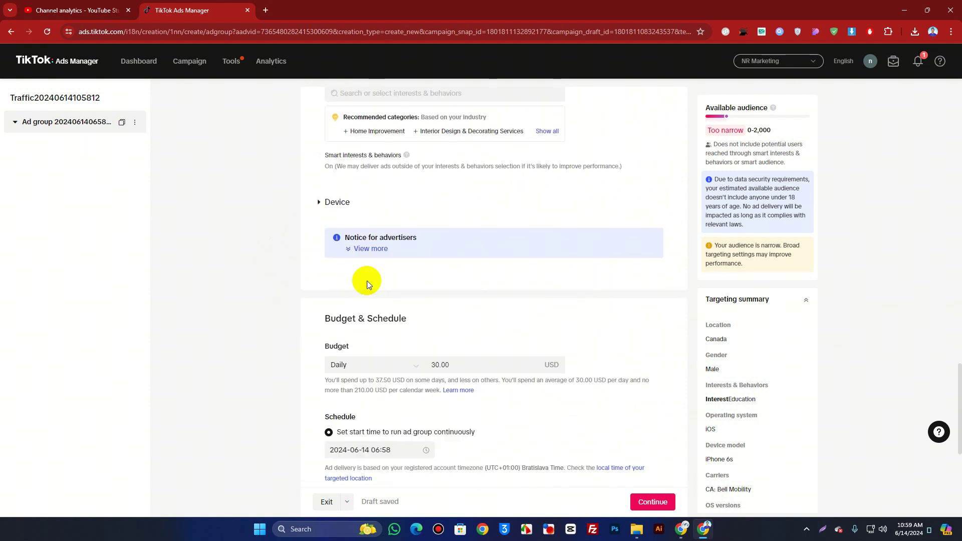
pyautogui.click(328, 203)
pyautogui.scroll(-3, 376, 231)
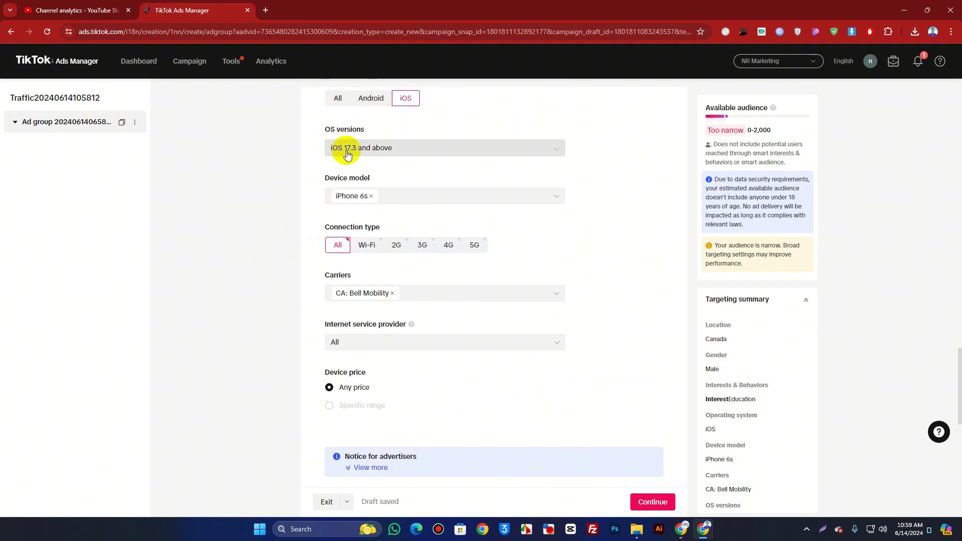
pyautogui.click(401, 149)
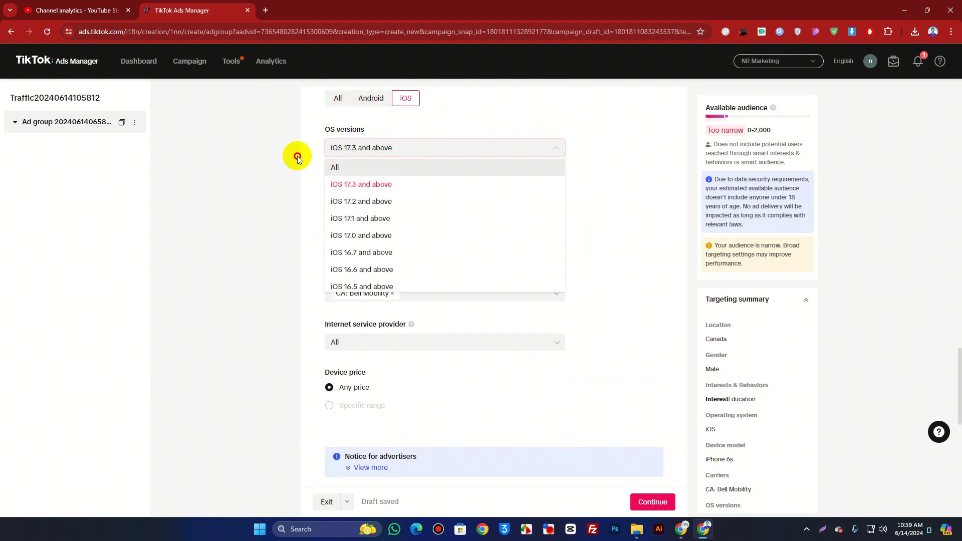
pyautogui.scroll(-4, 296, 158)
# Review the budget, schedule and optimization goal choices, and expand the advanced bidding settings
pyautogui.scroll(-3, 346, 206)
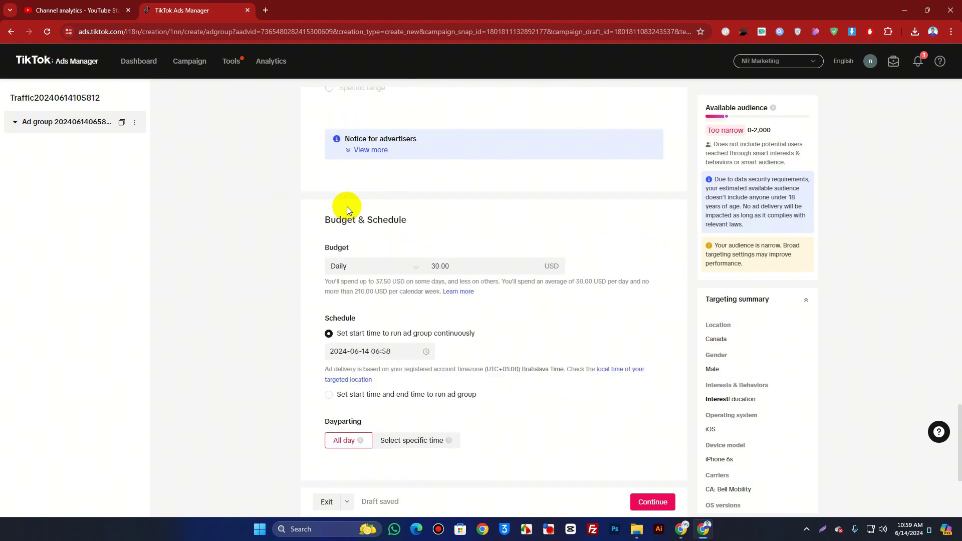
pyautogui.click(361, 113)
pyautogui.scroll(-3, 358, 125)
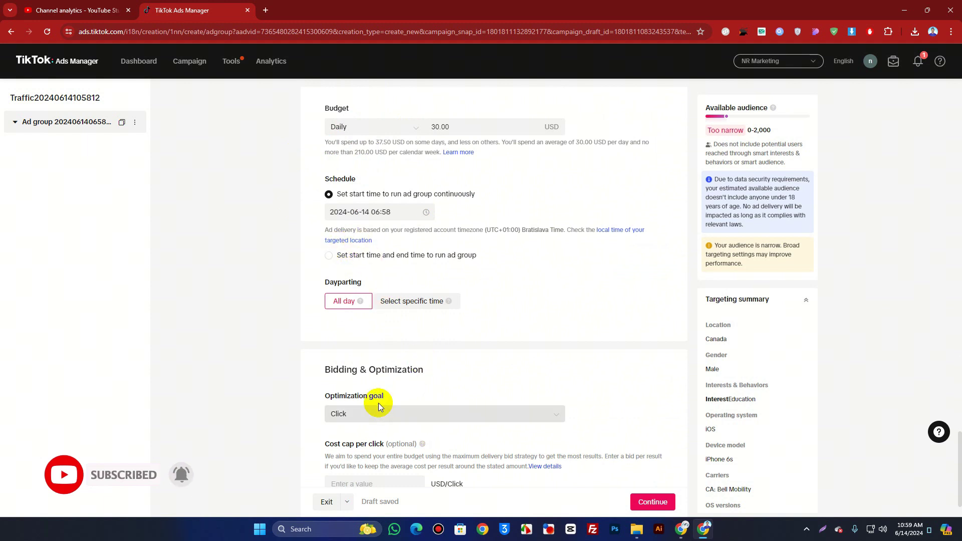
pyautogui.scroll(-1, 377, 401)
pyautogui.scroll(-1, 377, 398)
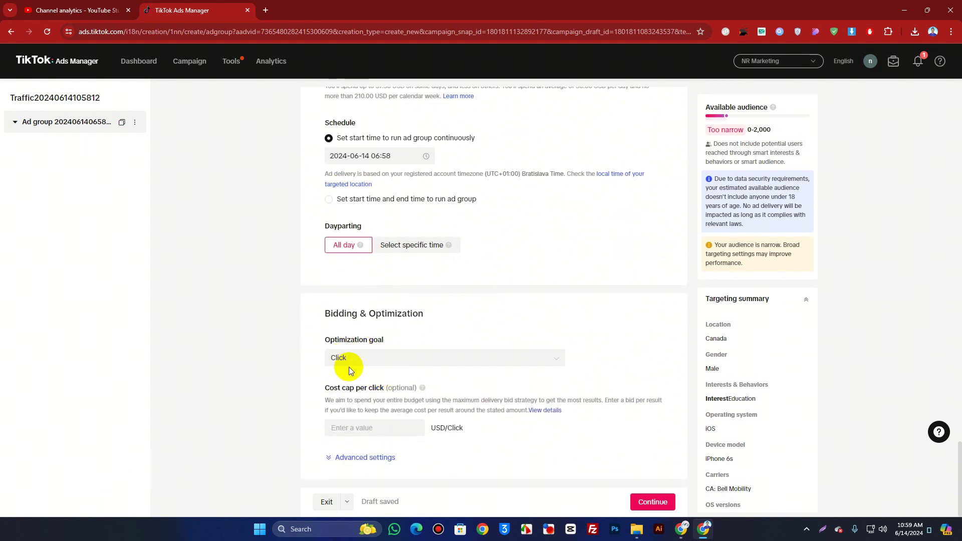
pyautogui.click(336, 358)
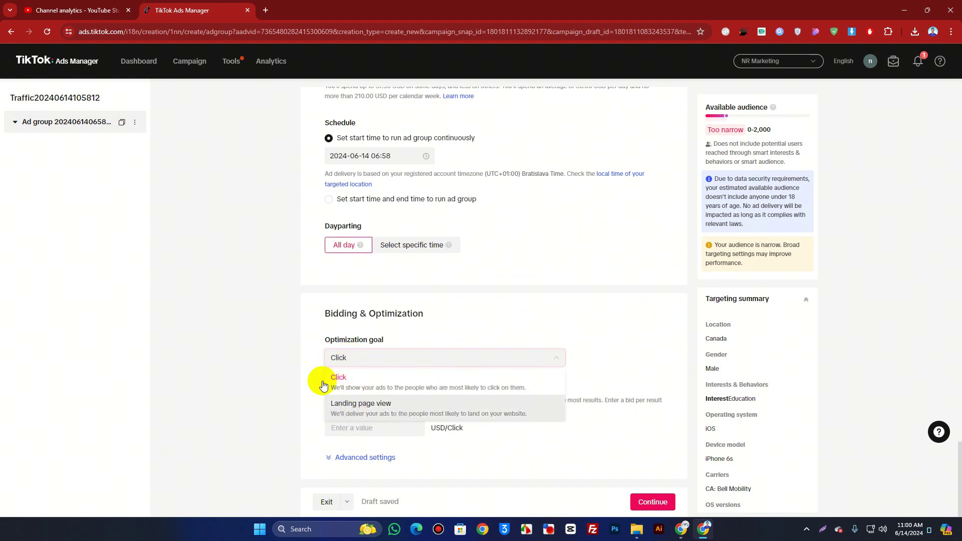
pyautogui.click(281, 332)
pyautogui.click(355, 457)
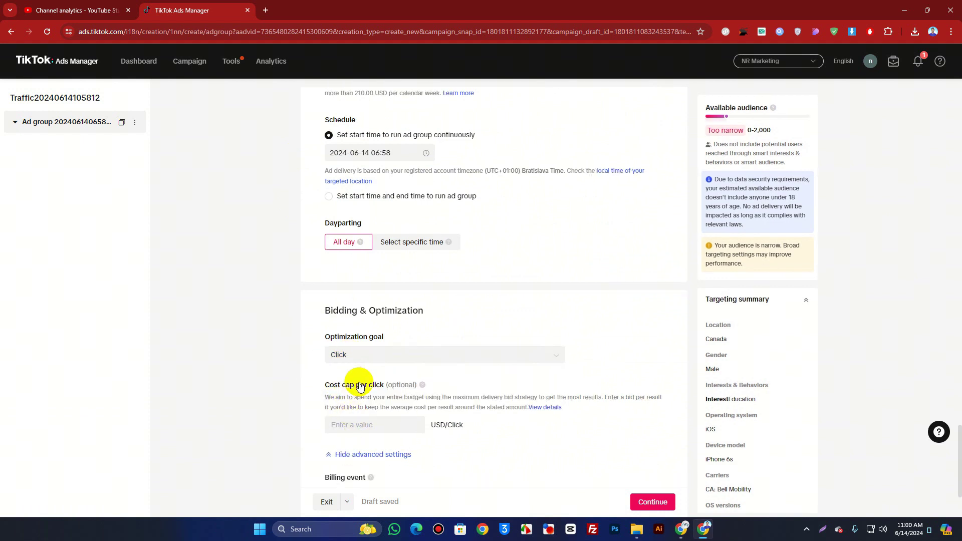
# Try Landing page view as the optimization goal and set it back to Click
pyautogui.scroll(-3, 332, 382)
pyautogui.click(404, 250)
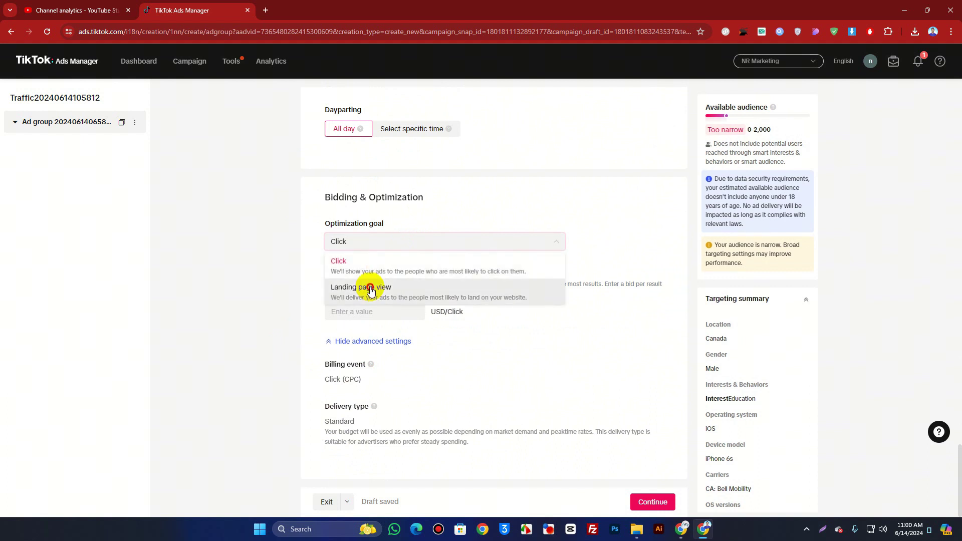
pyautogui.click(369, 286)
pyautogui.click(369, 247)
pyautogui.click(368, 262)
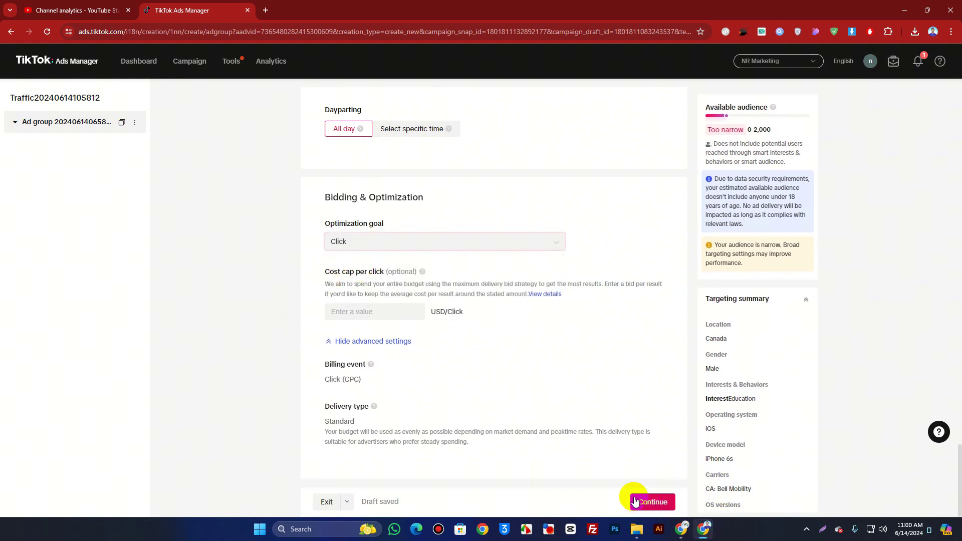
# Exit the traffic ad group draft and start creating a new campaign
pyautogui.click(331, 501)
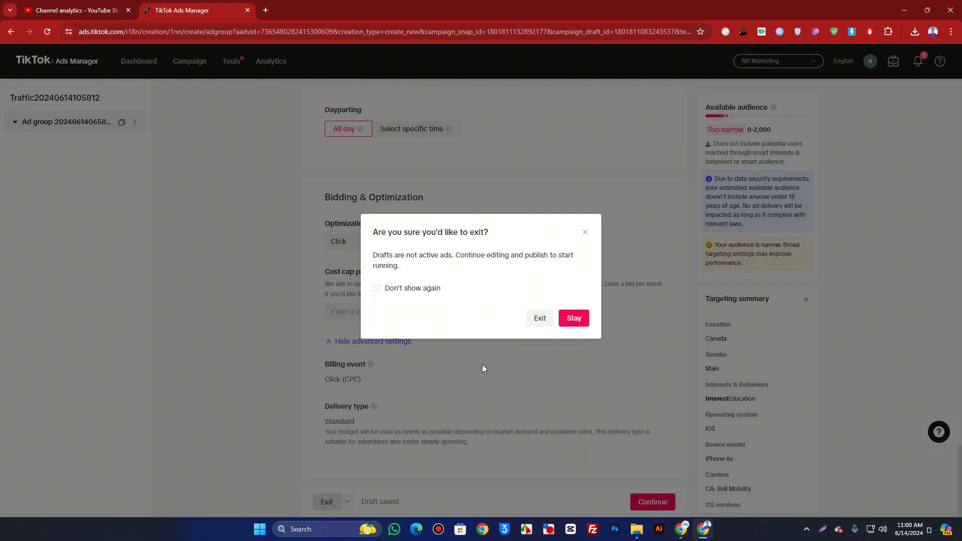
pyautogui.click(536, 318)
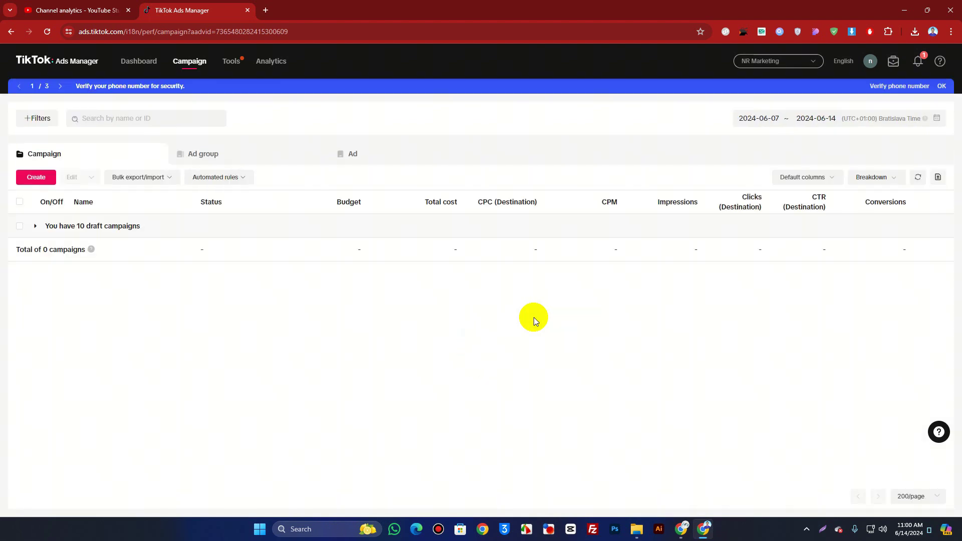
pyautogui.click(34, 177)
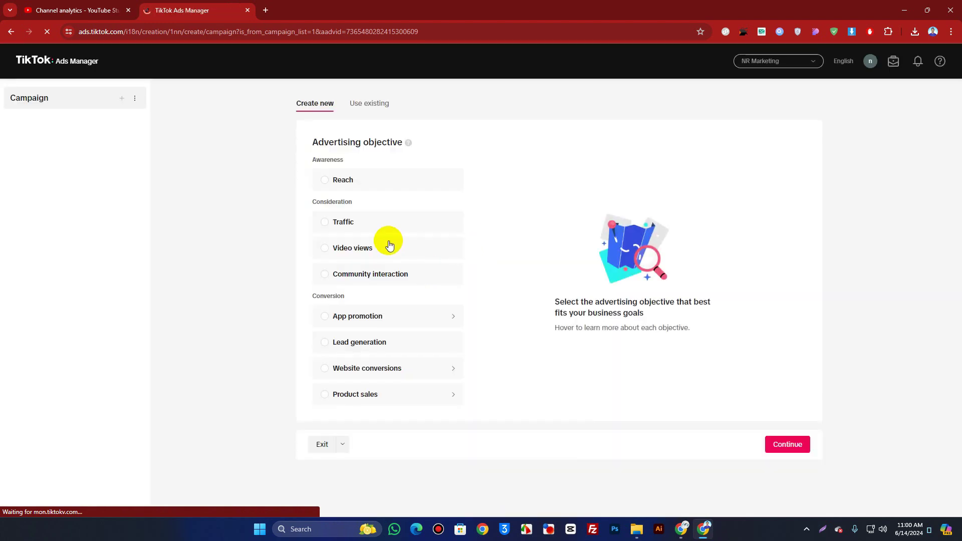
# Choose the Video views objective, set the campaign's daily budget to 50 USD, and continue to the ad group
pyautogui.click(351, 247)
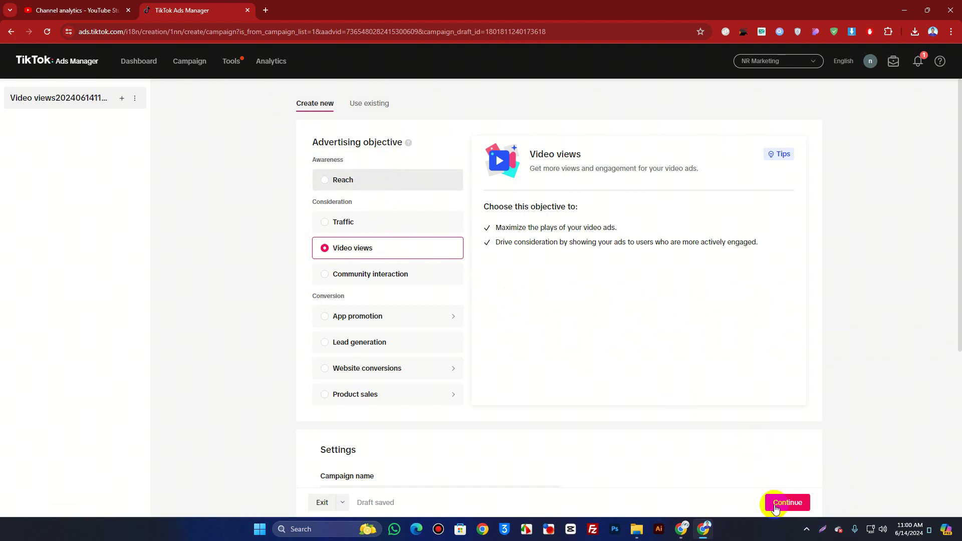
pyautogui.click(765, 494)
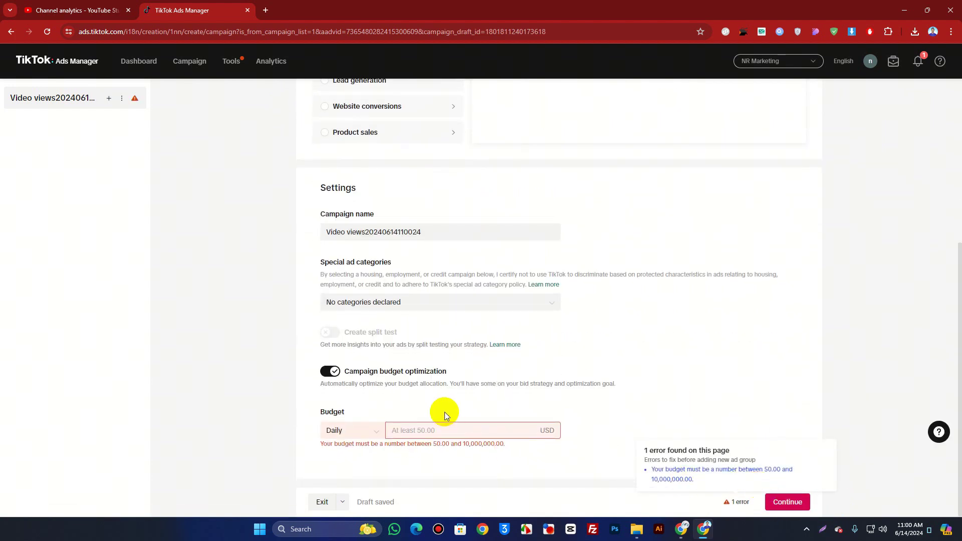
pyautogui.click(441, 424)
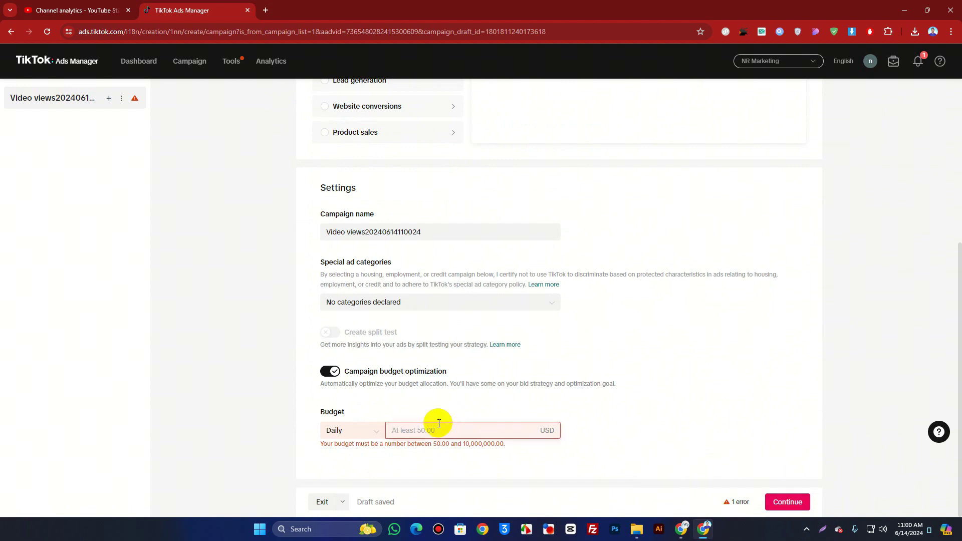
pyautogui.click(788, 504)
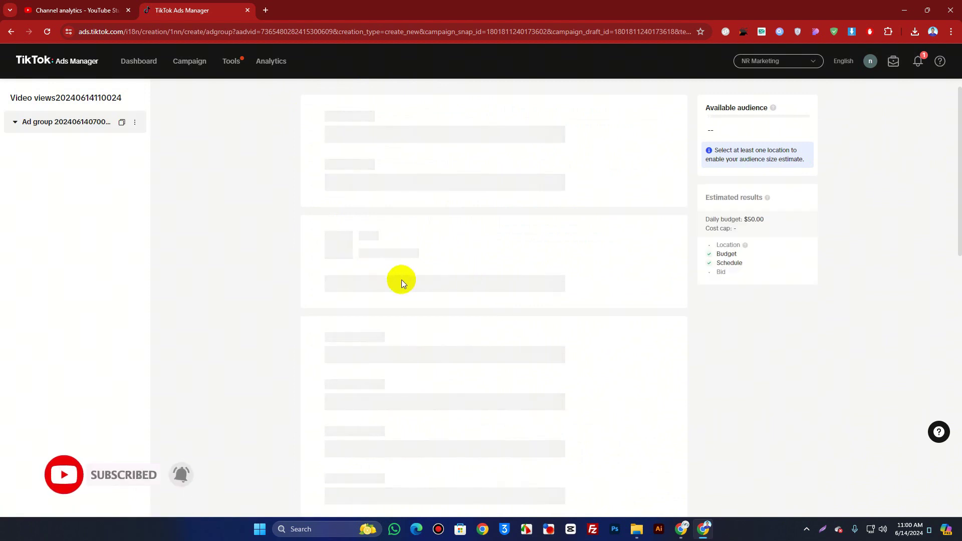
# Apply the saved audience "education" to the video views ad group's targeting
pyautogui.scroll(-2, 362, 249)
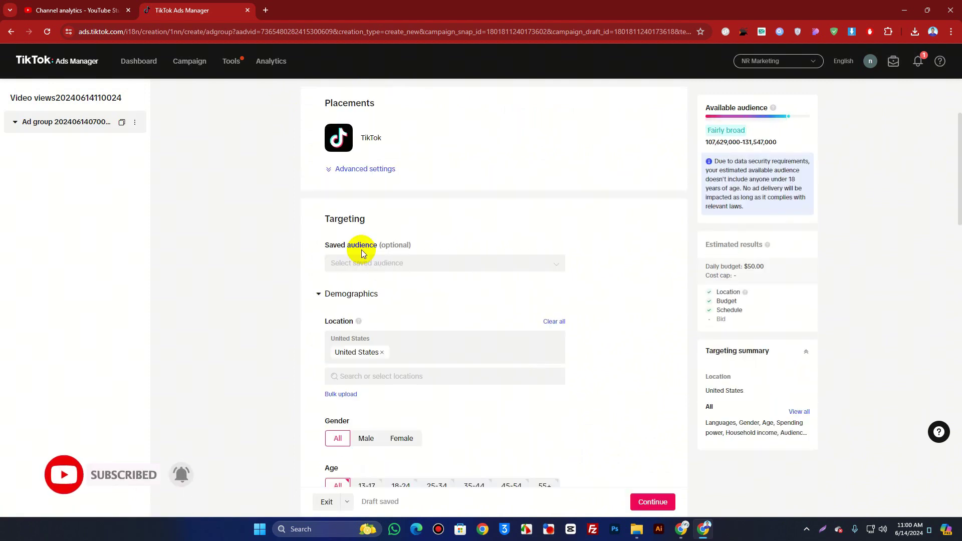
pyautogui.click(361, 263)
pyautogui.click(344, 293)
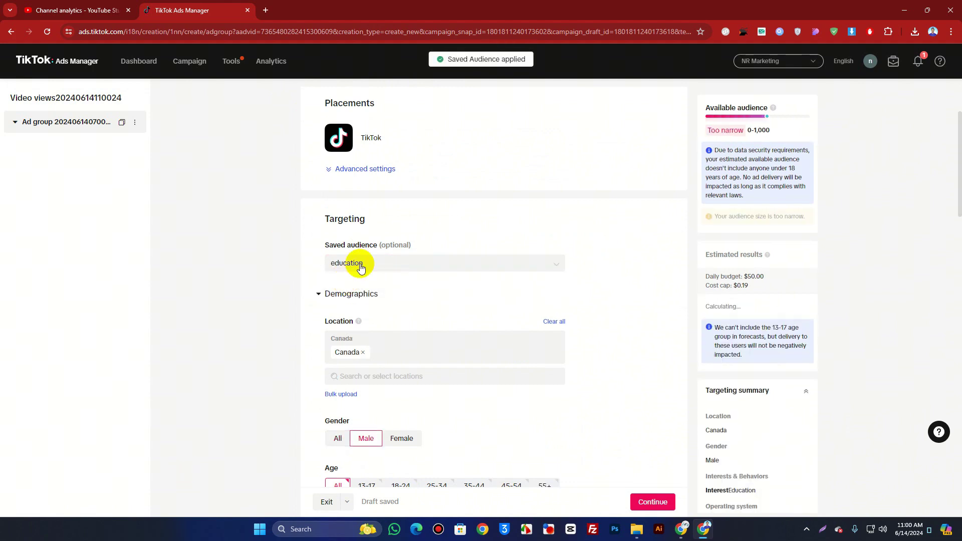
# Look through the category exclusion and vertical exclusion options in the ad group's content exclusions
pyautogui.scroll(-5, 391, 334)
pyautogui.scroll(-5, 390, 332)
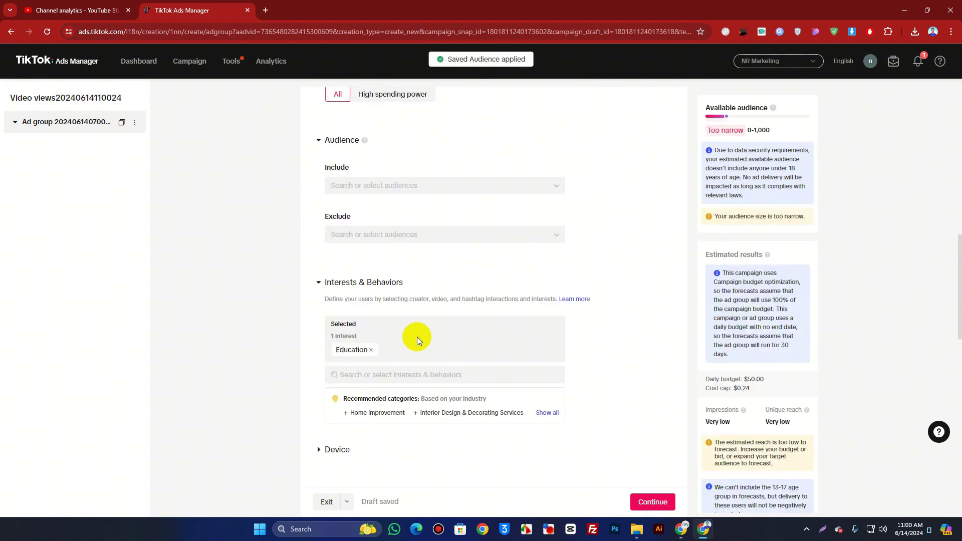
pyautogui.scroll(-6, 416, 336)
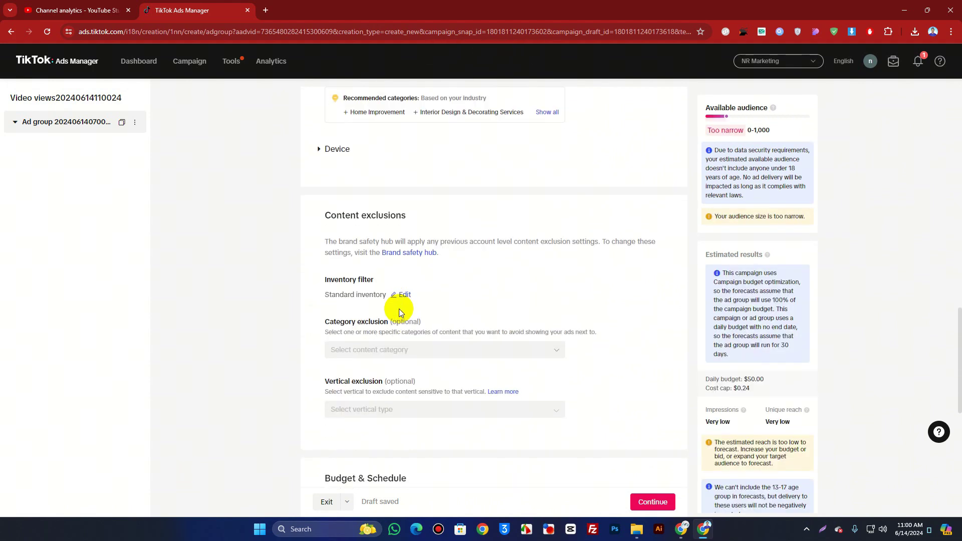
pyautogui.click(381, 348)
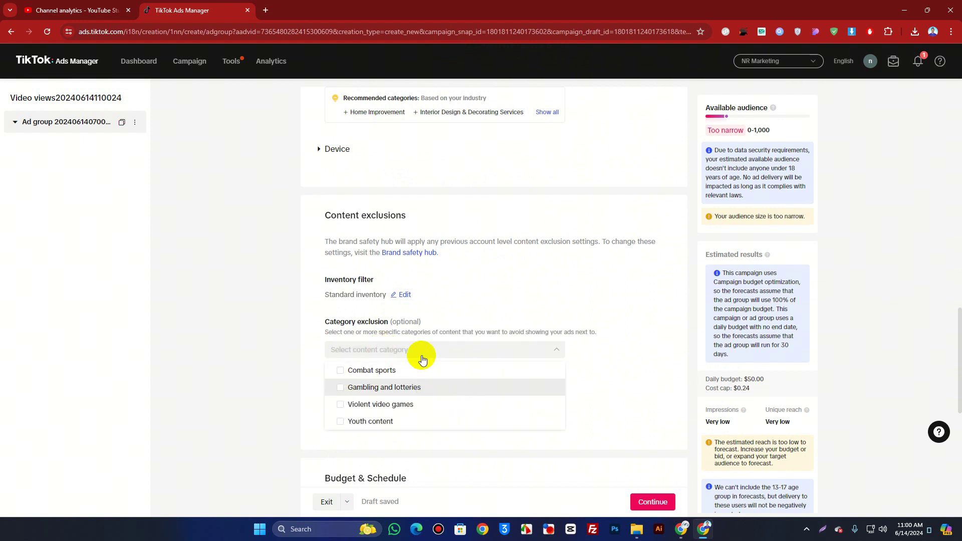
pyautogui.click(304, 259)
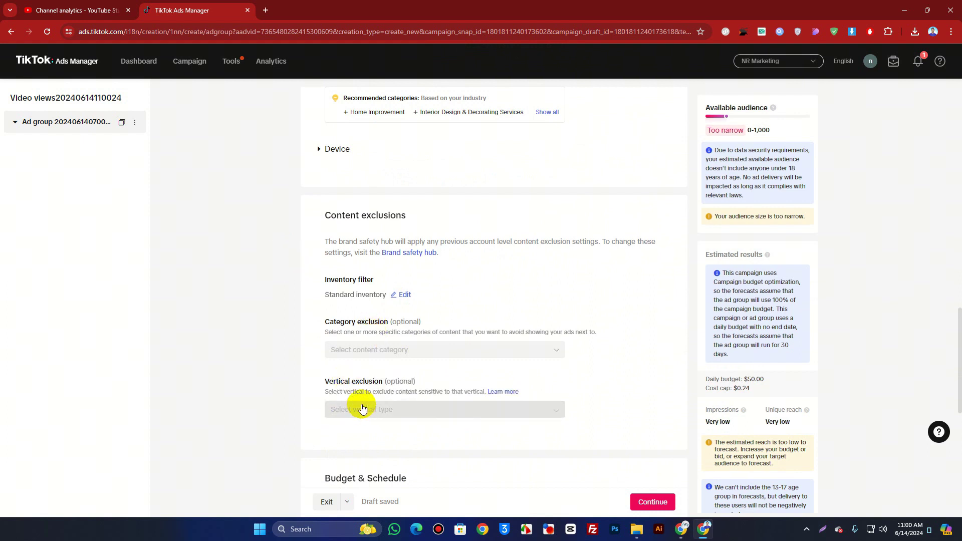
pyautogui.click(363, 356)
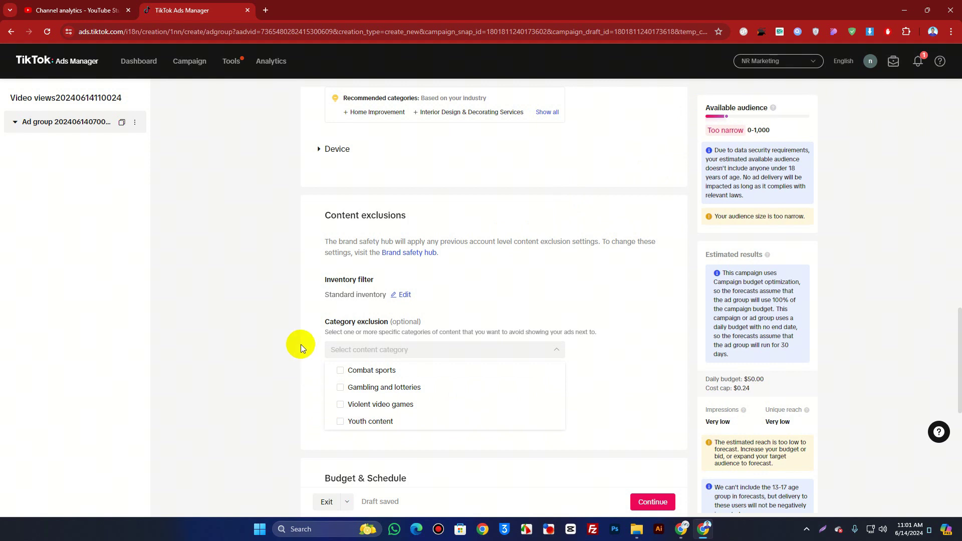
pyautogui.click(296, 294)
pyautogui.scroll(-2, 297, 293)
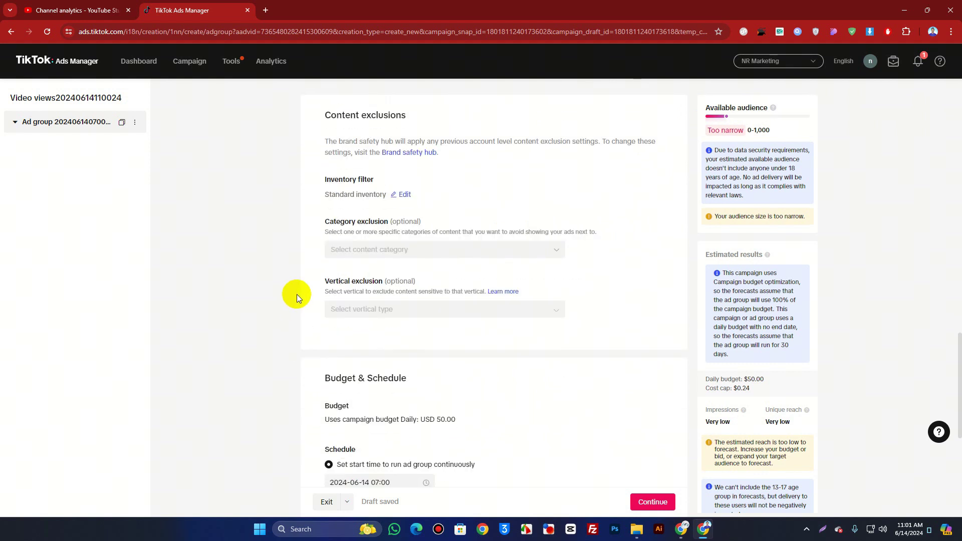
pyautogui.click(394, 316)
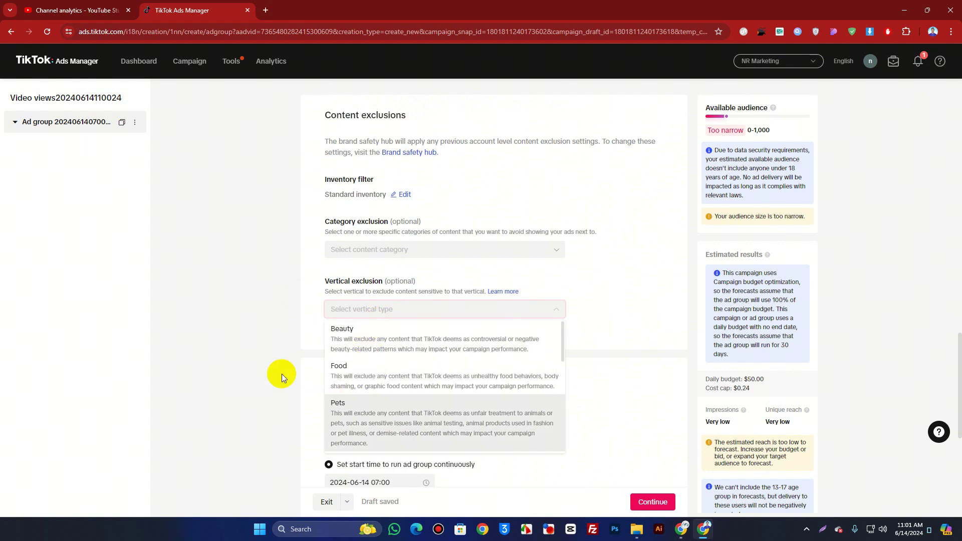
pyautogui.click(300, 317)
# Look at the date and time options for the ad group's scheduled start, leaving them as they are
pyautogui.scroll(-4, 317, 315)
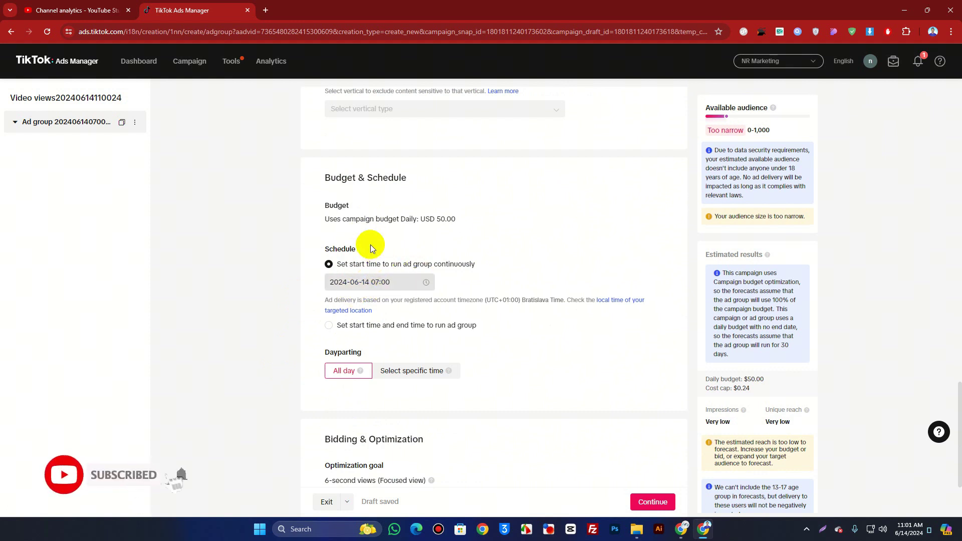
pyautogui.click(371, 281)
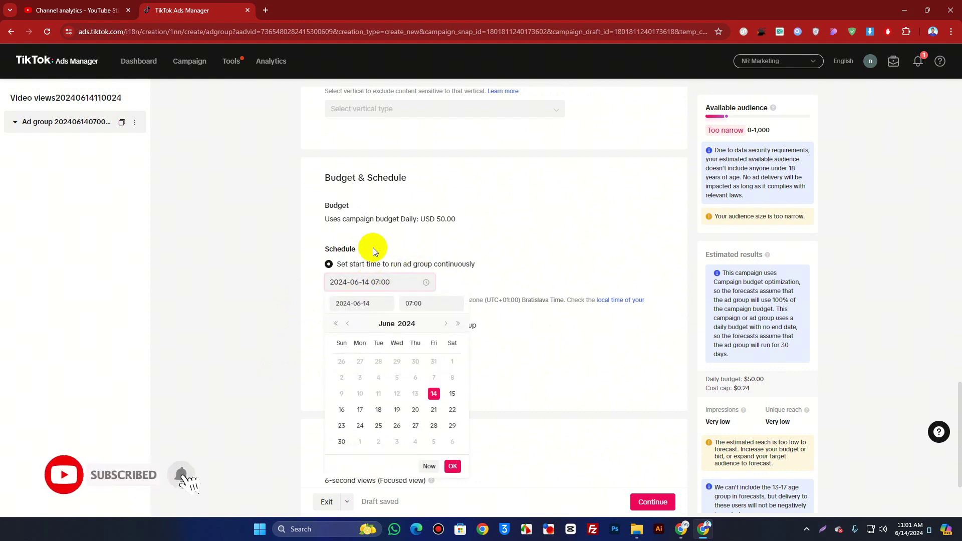
pyautogui.click(430, 304)
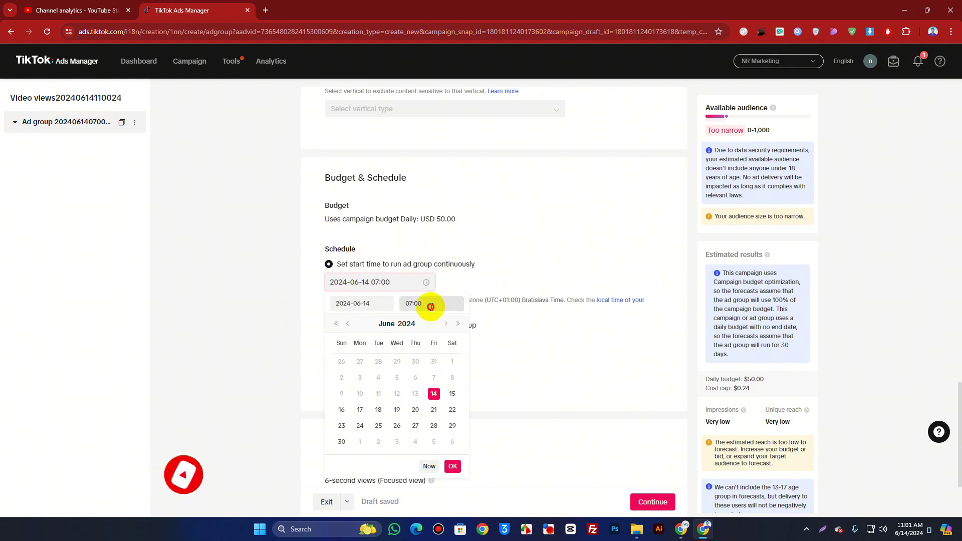
pyautogui.click(356, 301)
pyautogui.click(360, 282)
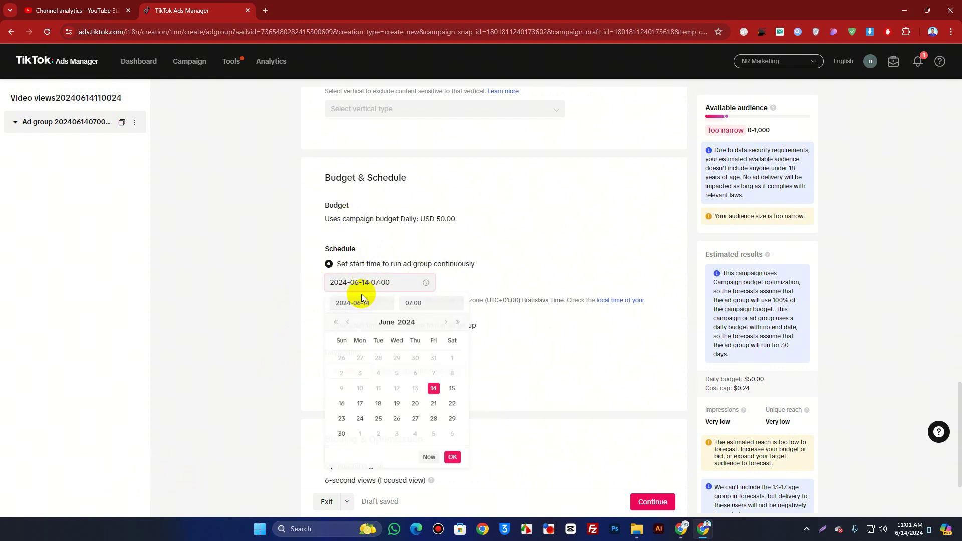
pyautogui.click(611, 264)
# Review the optimization goal and bid control, and expand the advanced bidding settings to check billing event and delivery type
pyautogui.scroll(-2, 470, 323)
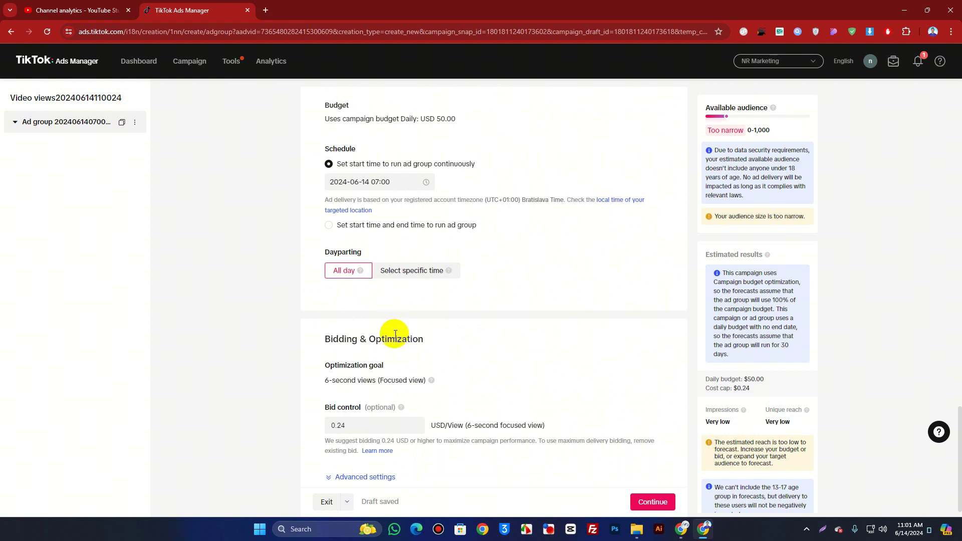
pyautogui.scroll(-1, 390, 308)
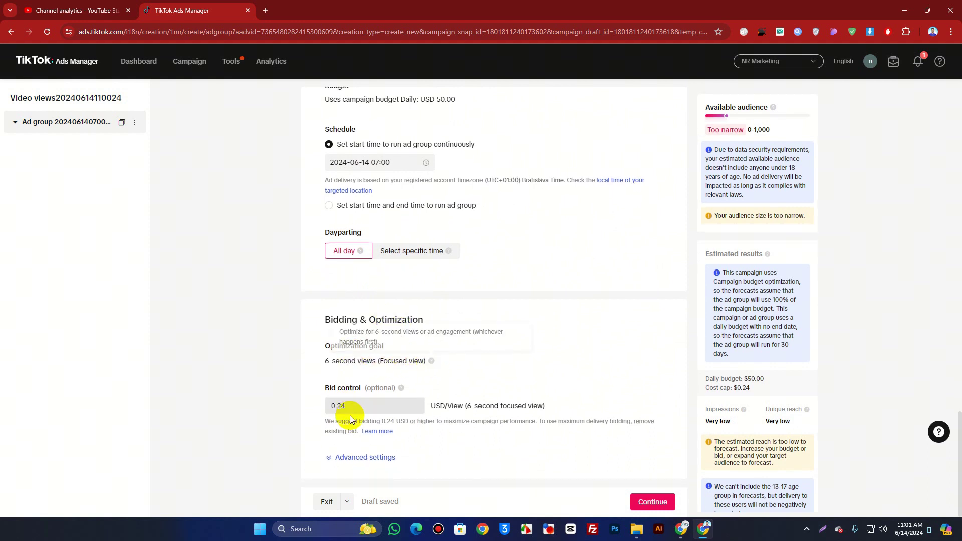
pyautogui.click(360, 406)
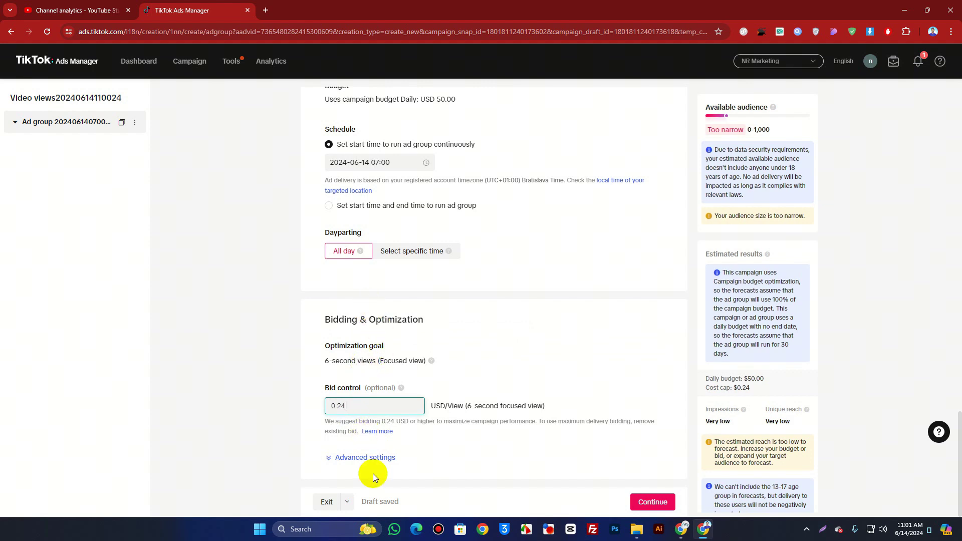
pyautogui.click(374, 454)
pyautogui.scroll(-2, 374, 451)
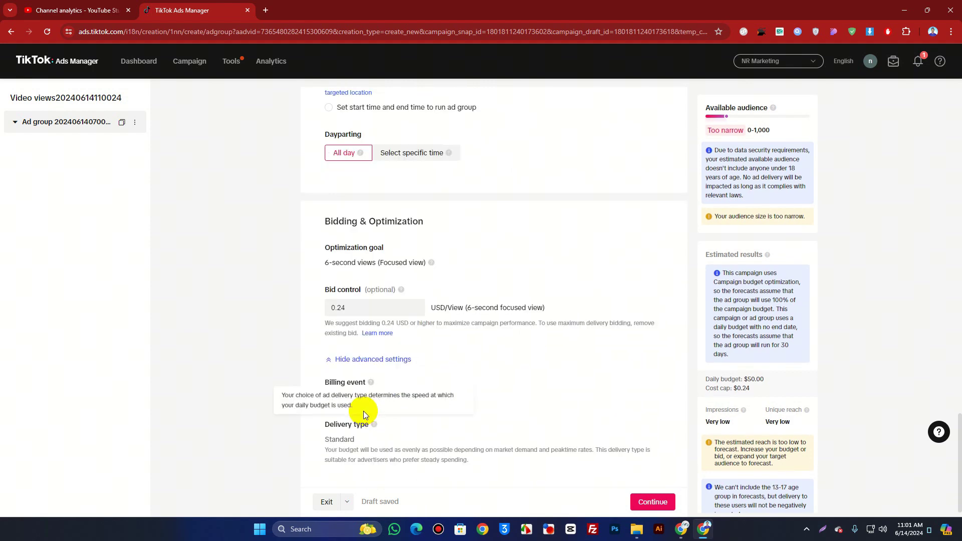
# Try dayparting with a specific time and set it back to All day
pyautogui.scroll(5, 371, 449)
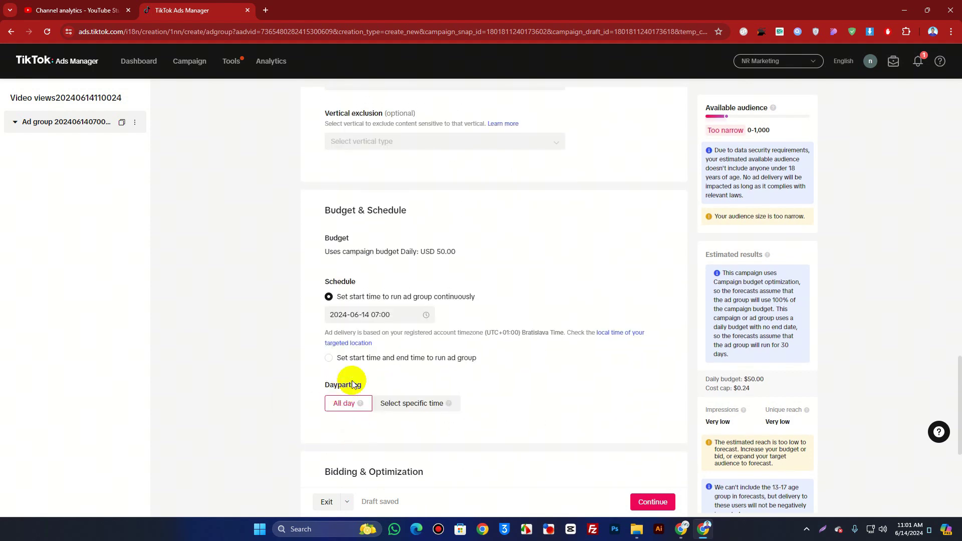
pyautogui.click(415, 402)
pyautogui.scroll(-3, 393, 404)
pyautogui.click(343, 259)
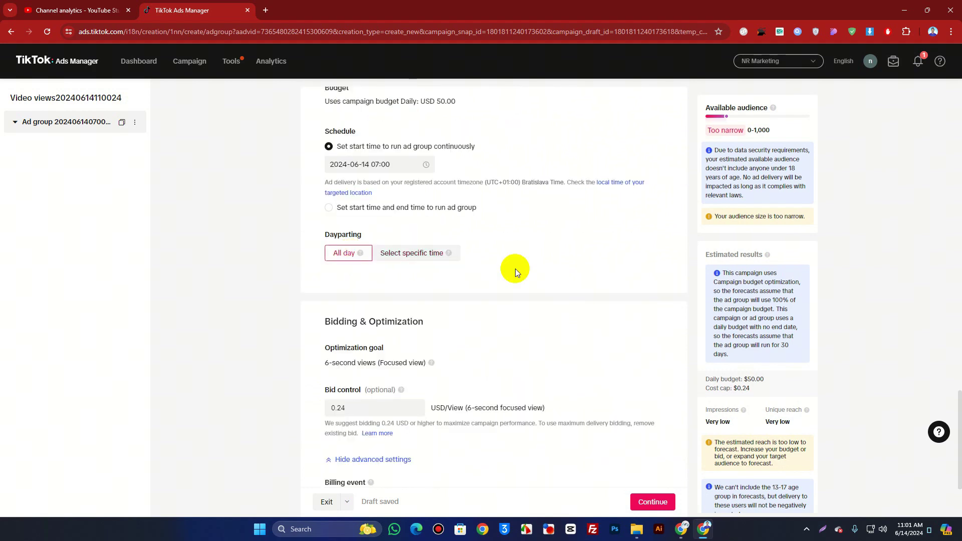
# Exit the video views ad group draft and return to the campaign list
pyautogui.scroll(10, 646, 421)
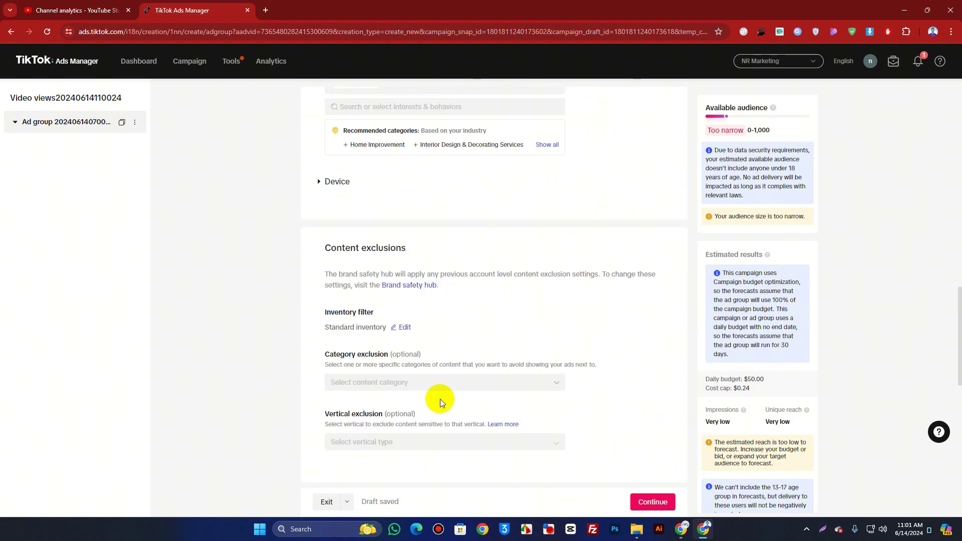
pyautogui.click(328, 502)
pyautogui.click(539, 317)
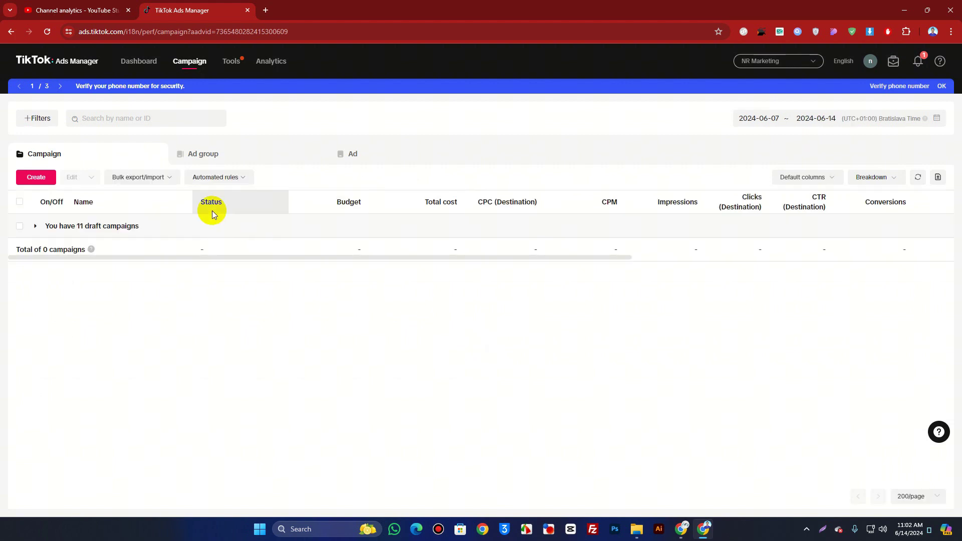
# Create a new campaign with the Community interaction objective and continue to its ad group
pyautogui.click(32, 178)
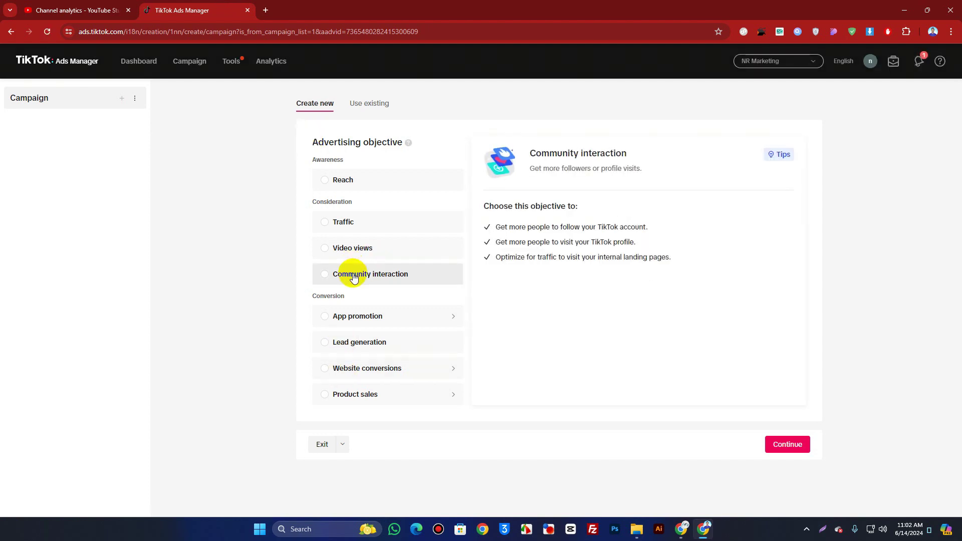
pyautogui.click(356, 277)
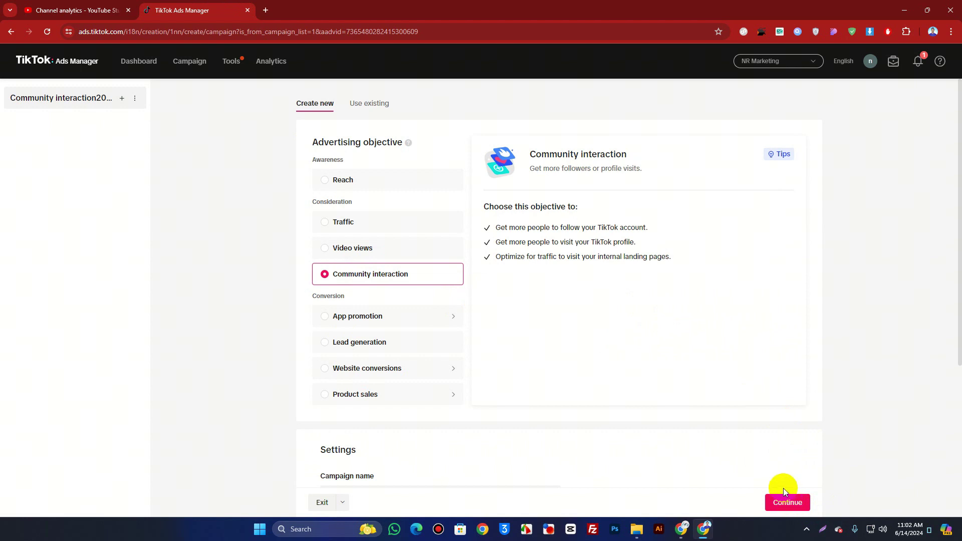
pyautogui.click(798, 507)
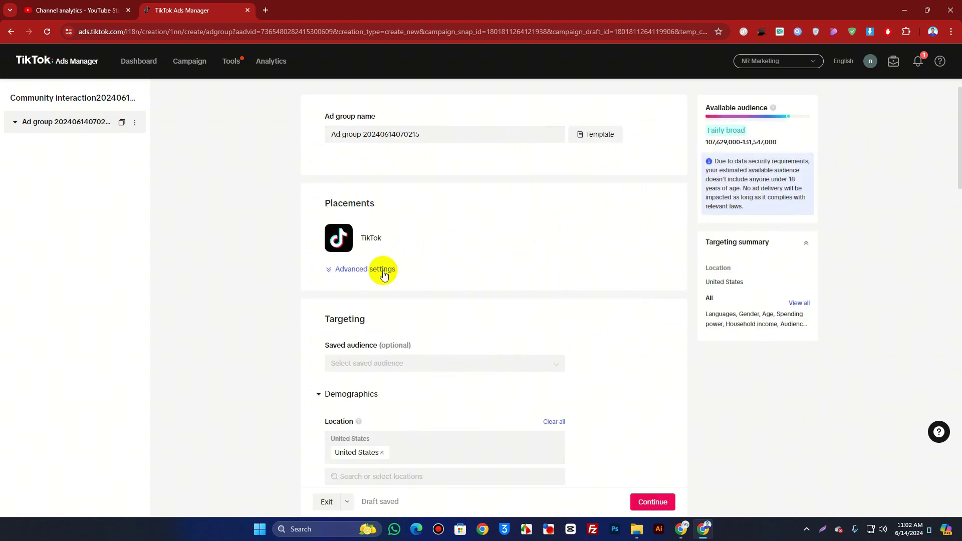
# Expand the advanced placement settings, review the targeting and content exclusions, and continue to ad creation
pyautogui.click(380, 269)
pyautogui.scroll(-4, 358, 307)
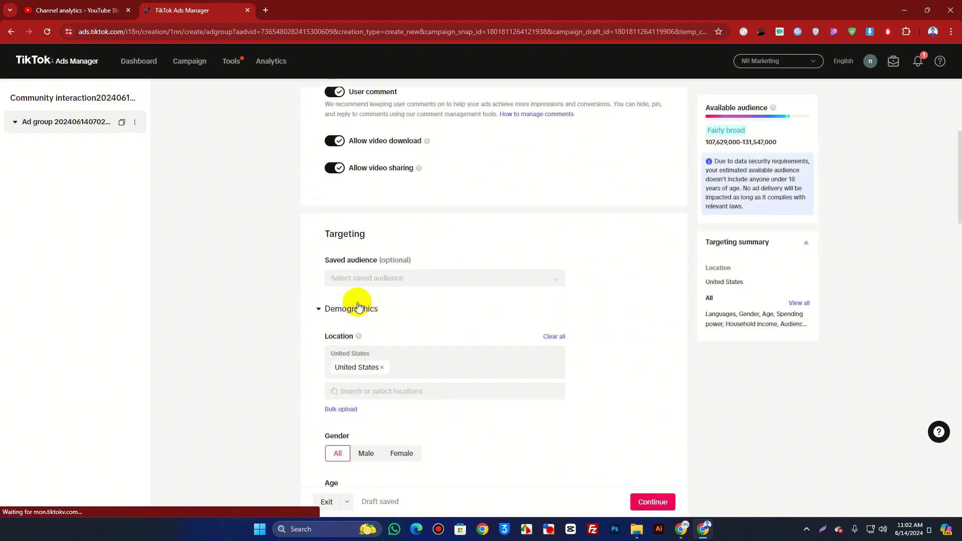
pyautogui.scroll(-10, 355, 261)
pyautogui.scroll(-10, 355, 260)
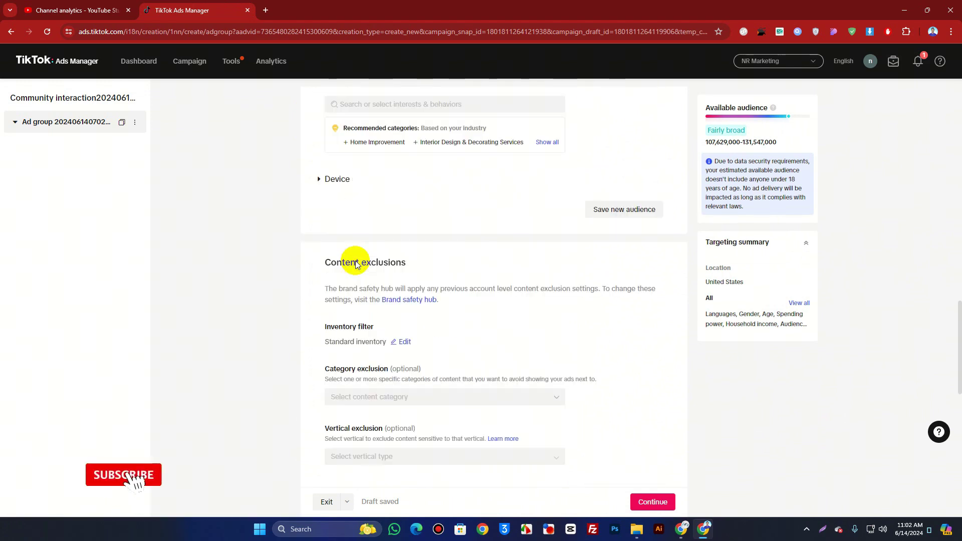
pyautogui.scroll(4, 429, 302)
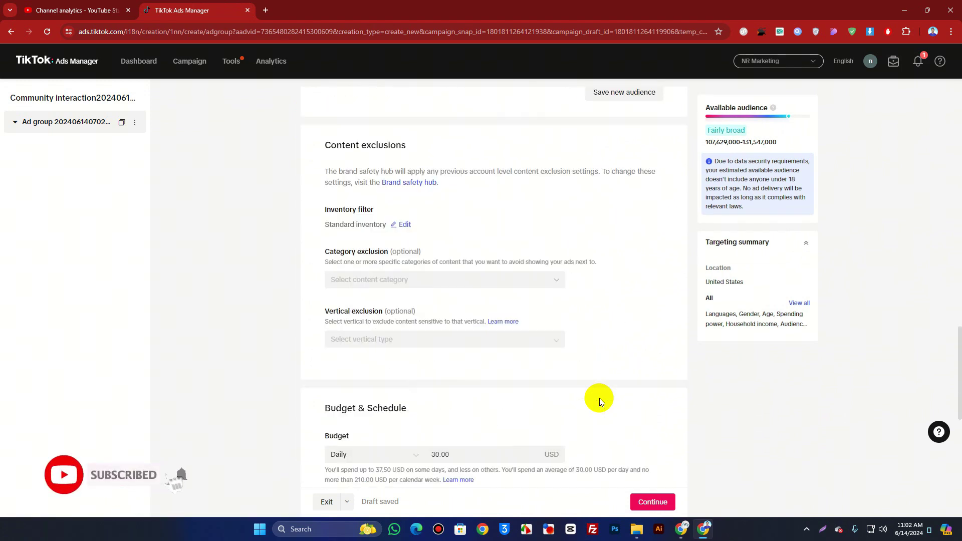
pyautogui.click(653, 501)
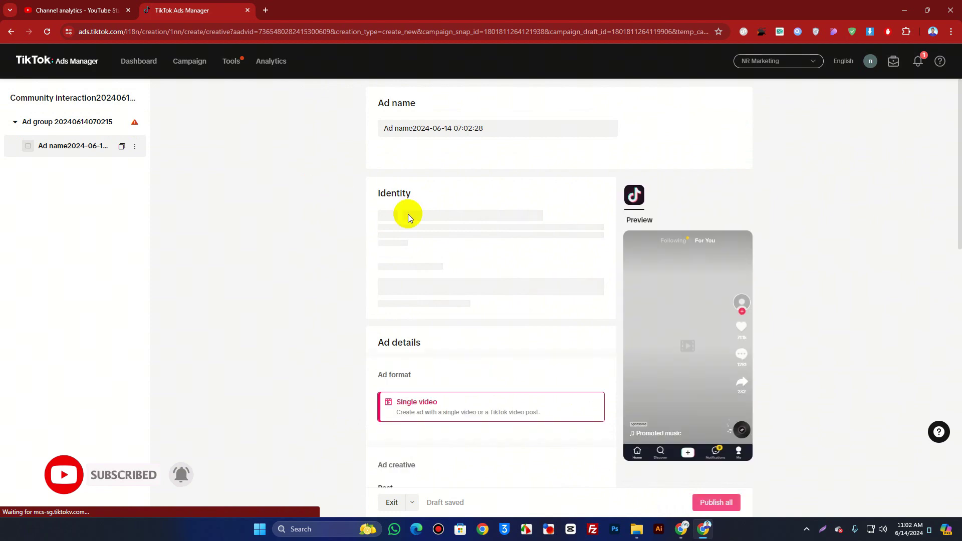
# Add the 50-second 1080x1920 "T-Shirt Color Change with canva" TikTok post as the ad creative
pyautogui.scroll(-3, 428, 244)
pyautogui.click(403, 399)
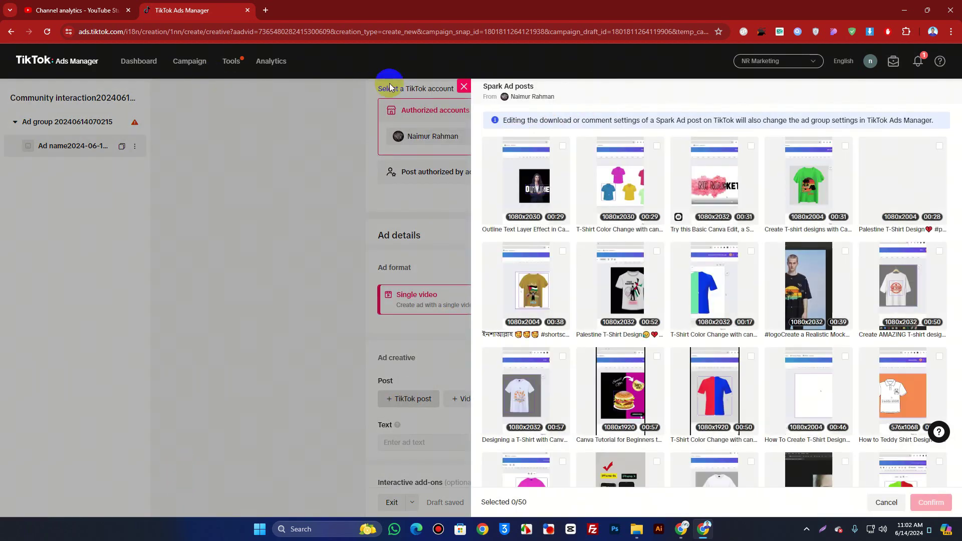
pyautogui.scroll(-1, 851, 254)
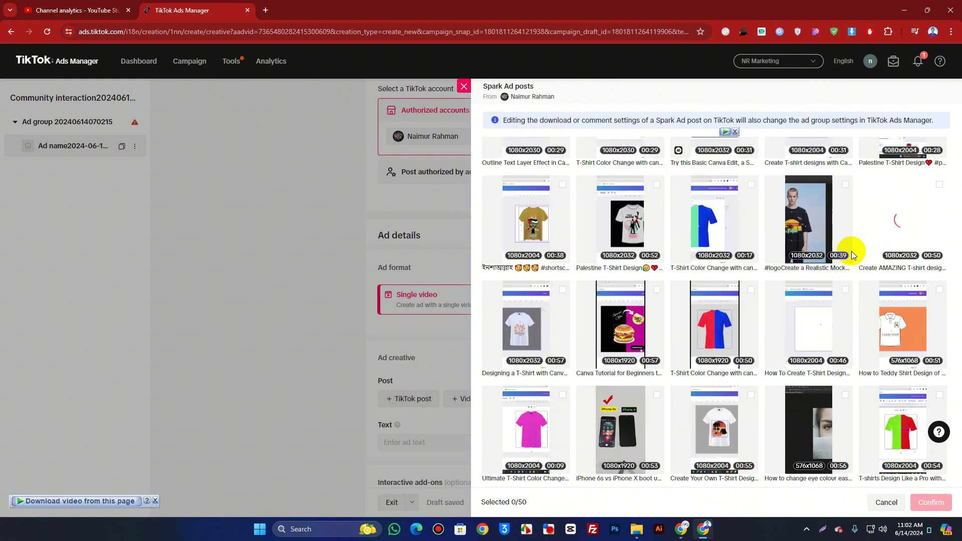
pyautogui.click(726, 307)
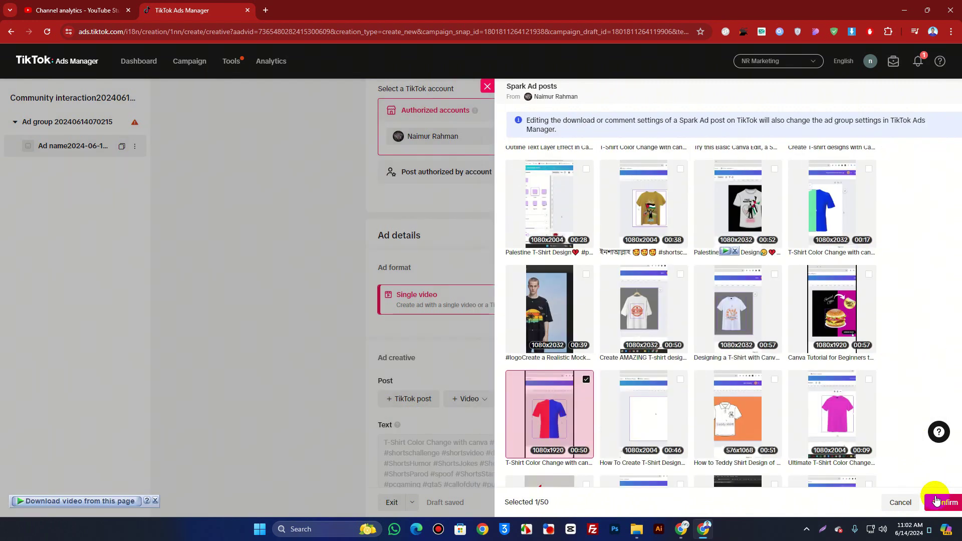
pyautogui.click(942, 502)
# Enable Music sharing and Stitch and Duet for the selected post
pyautogui.scroll(-4, 465, 255)
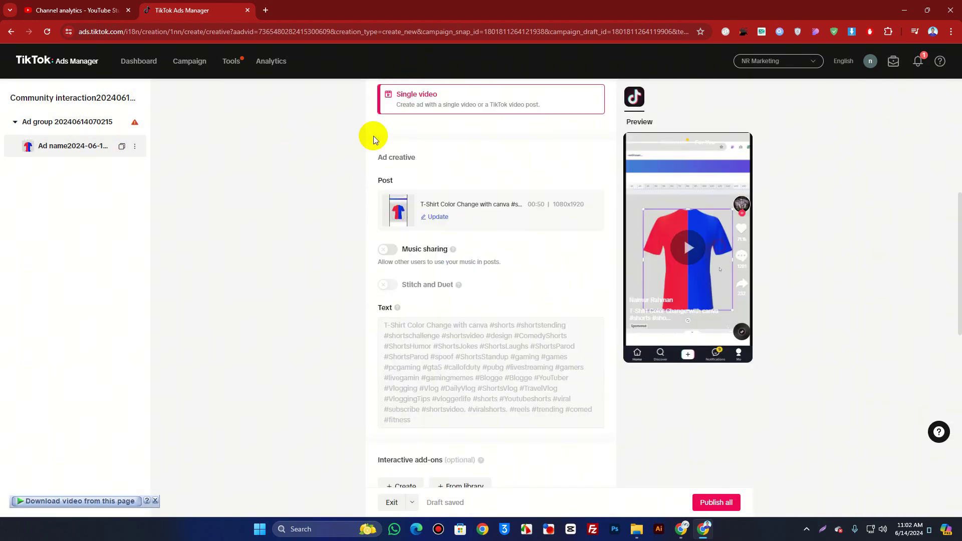
pyautogui.click(394, 259)
pyautogui.click(386, 318)
pyautogui.scroll(-4, 400, 295)
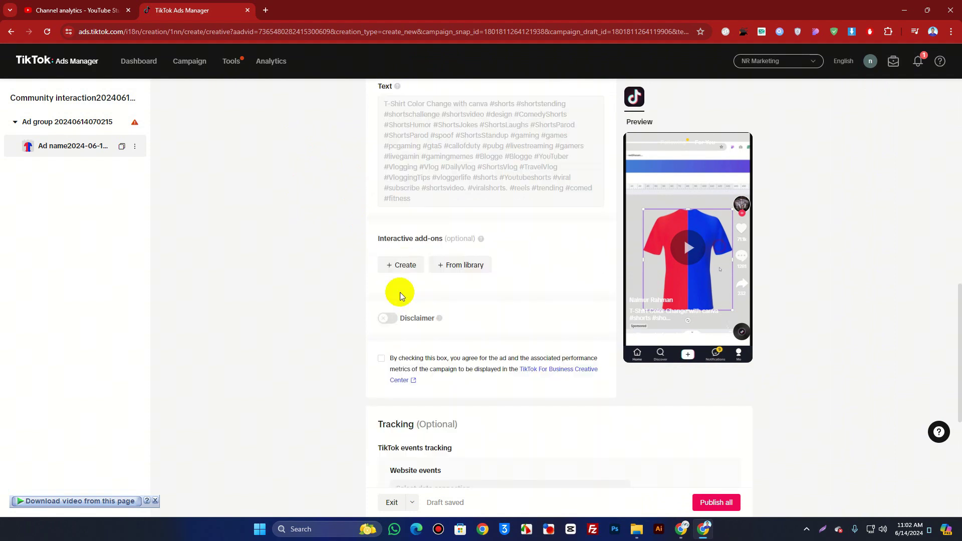
pyautogui.scroll(3, 378, 235)
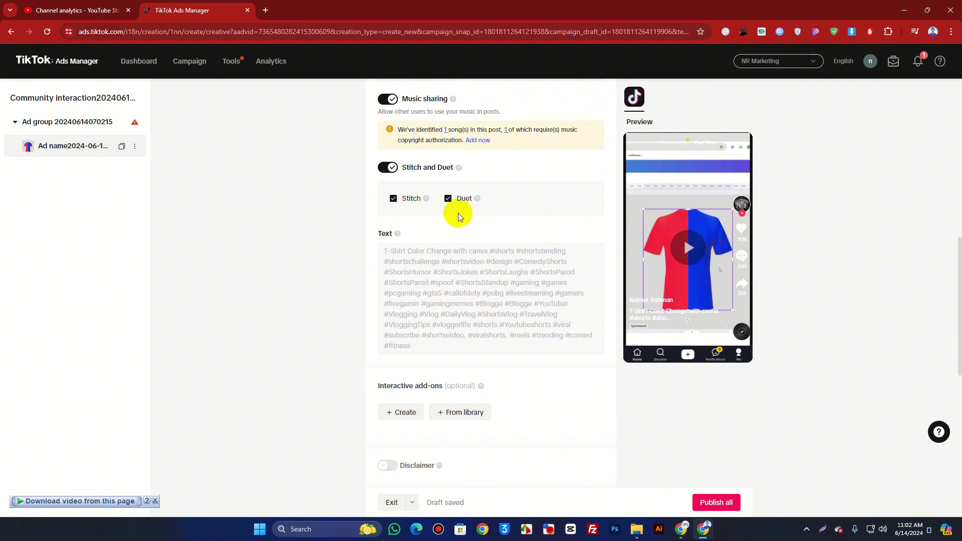
# Open the creation panel for a new interactive add-on and close it without adding one
pyautogui.scroll(-5, 408, 220)
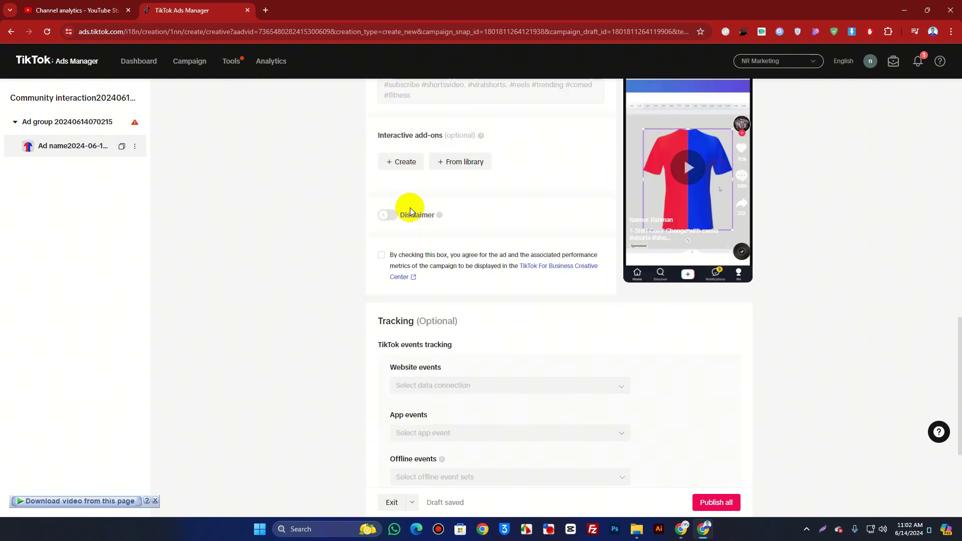
pyautogui.click(398, 167)
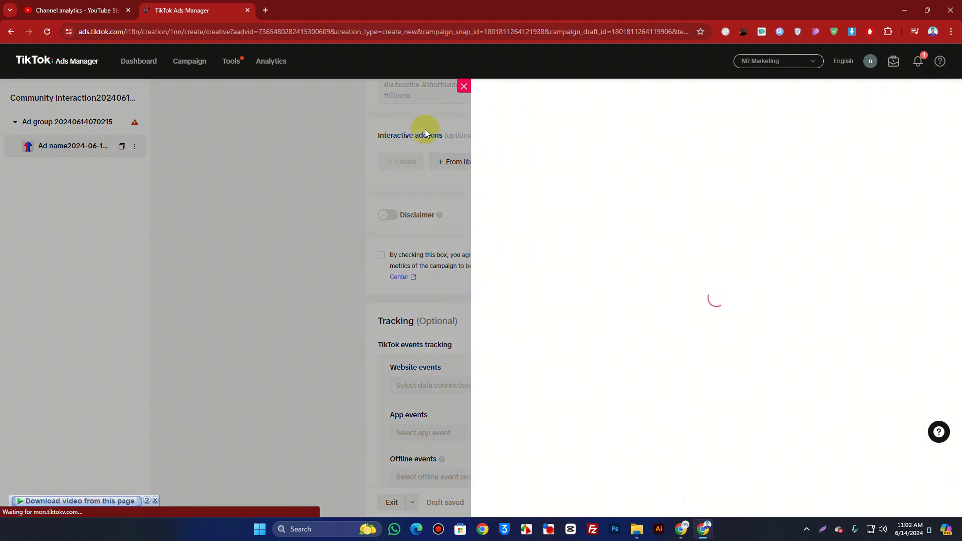
pyautogui.click(363, 143)
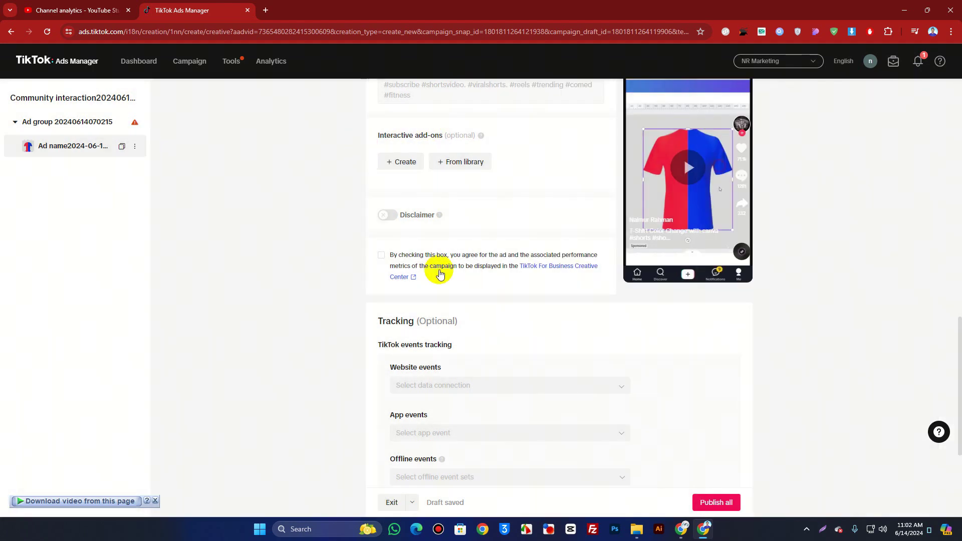
# Connect website events tracking to the data connection marked Active
pyautogui.scroll(-1, 445, 336)
pyautogui.click(445, 336)
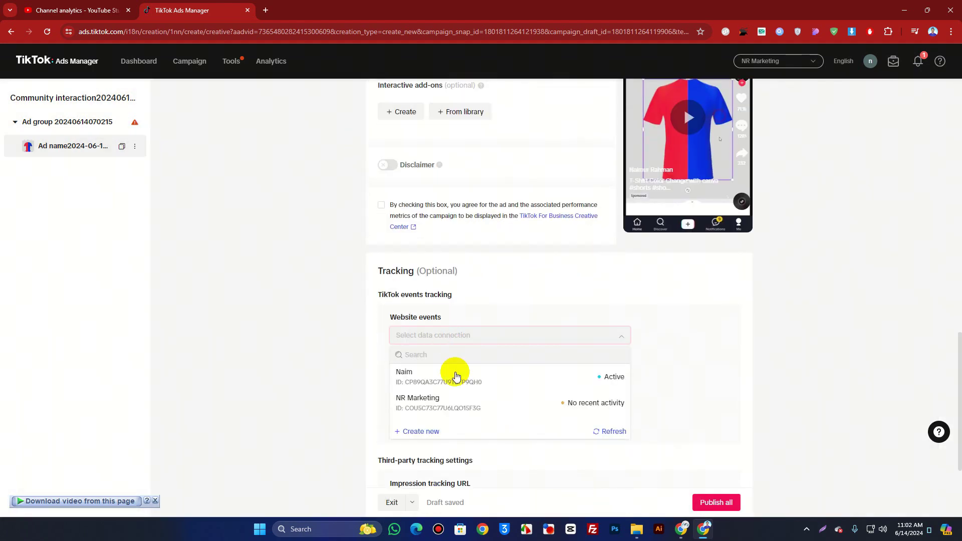
pyautogui.click(459, 385)
# Check the available app events and offline event sets, and look at the third-party impression tracking URL setting
pyautogui.click(434, 385)
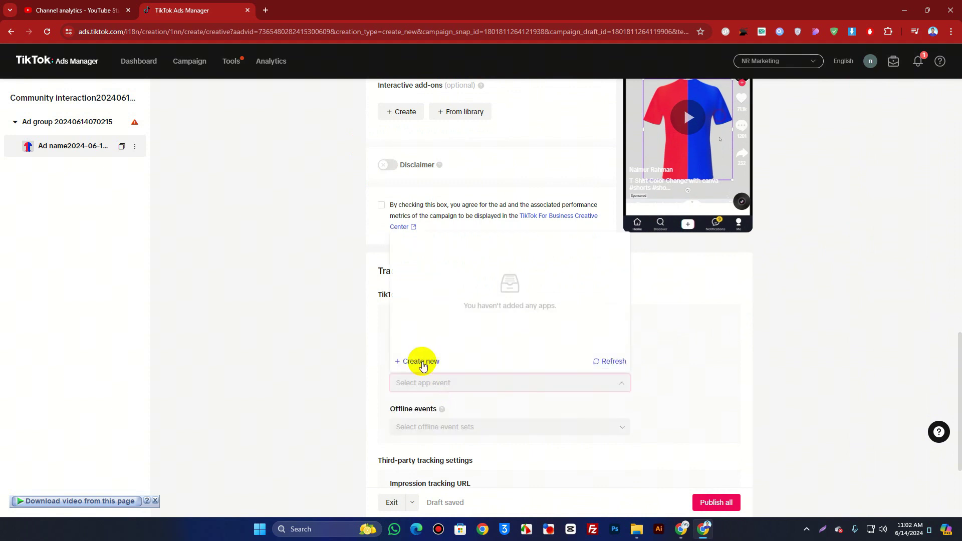
pyautogui.click(334, 311)
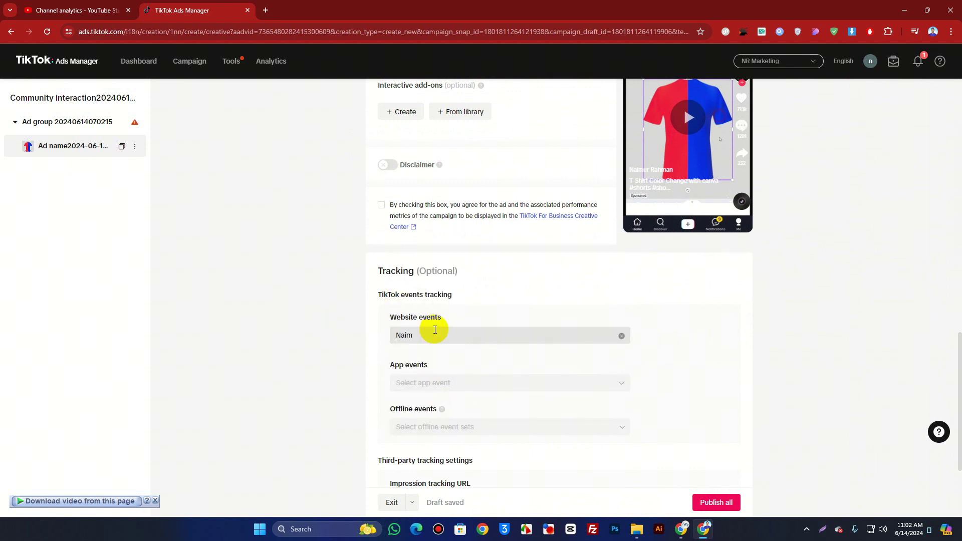
pyautogui.scroll(-3, 434, 329)
pyautogui.click(430, 285)
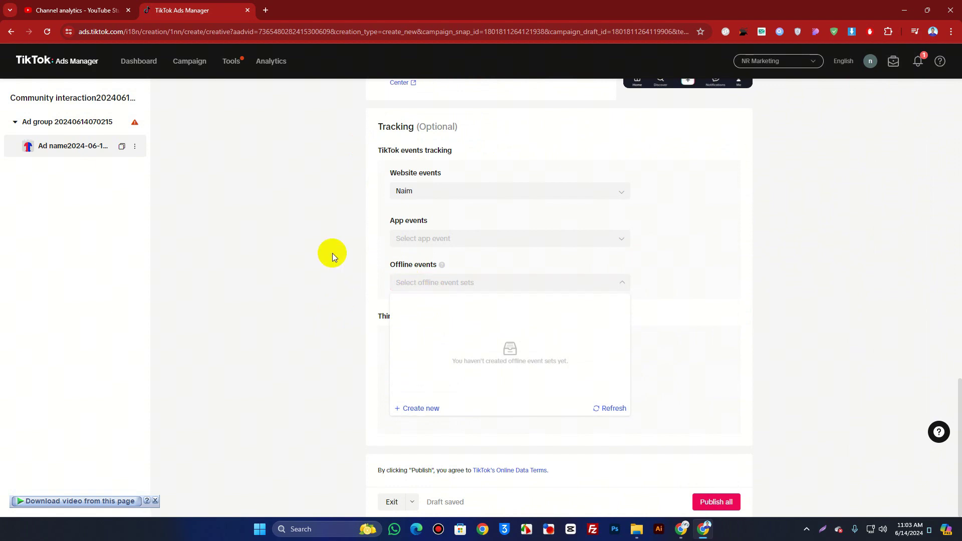
pyautogui.click(332, 253)
pyautogui.click(447, 357)
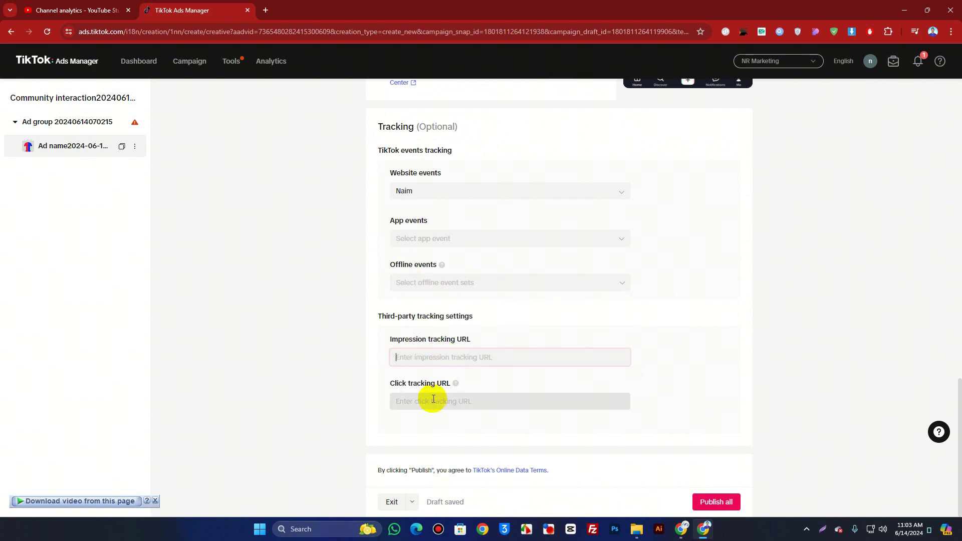
# Review the authorized TikTok accounts in the ad's identity settings and switch the identity to Post authorized by account
pyautogui.scroll(15, 431, 401)
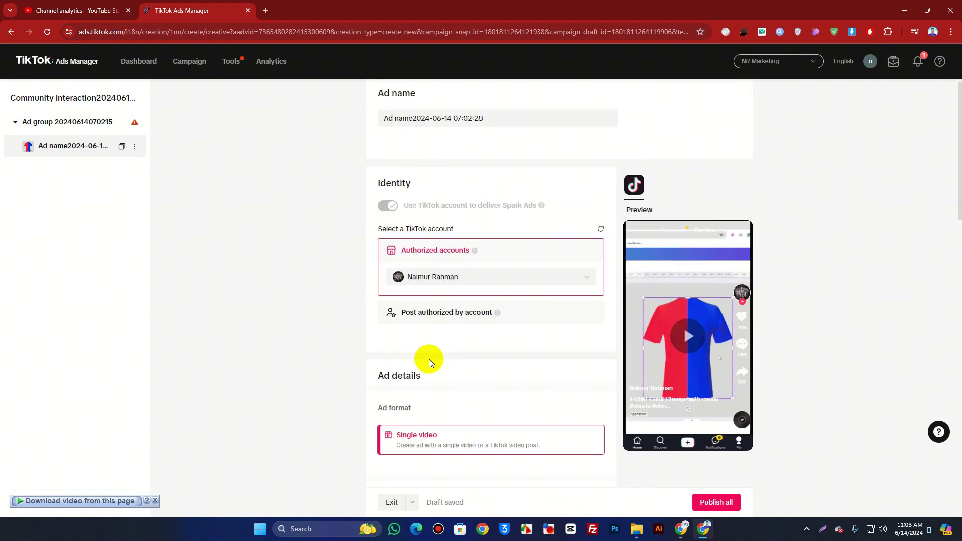
pyautogui.click(575, 286)
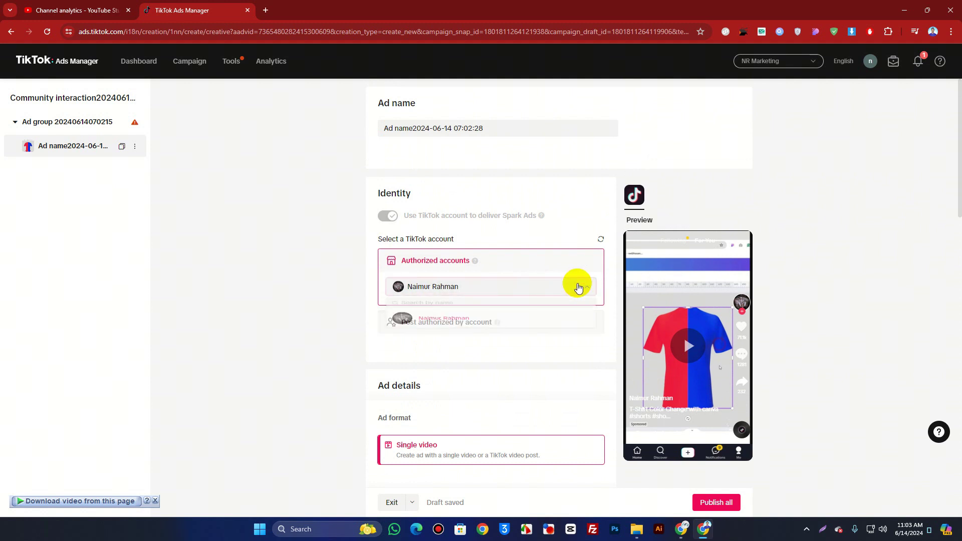
pyautogui.click(333, 260)
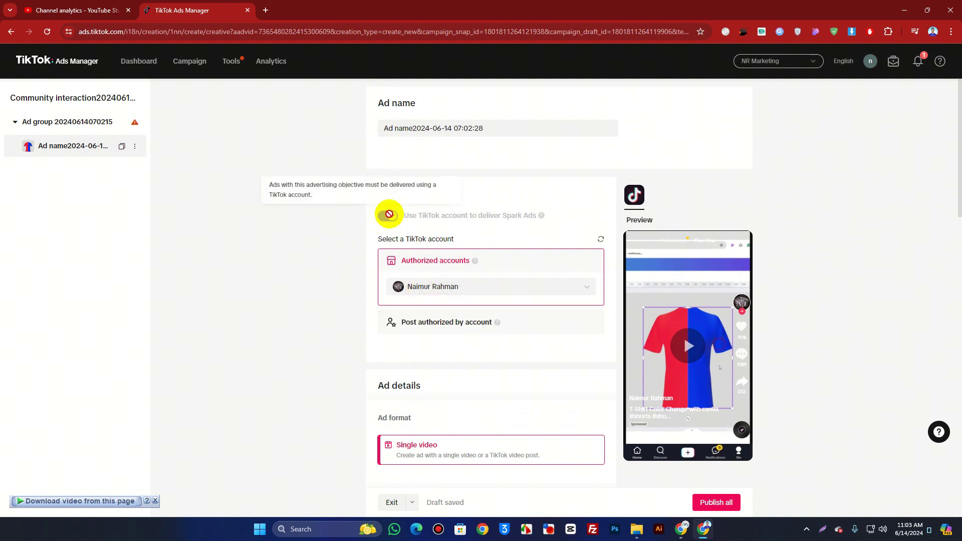
pyautogui.click(433, 324)
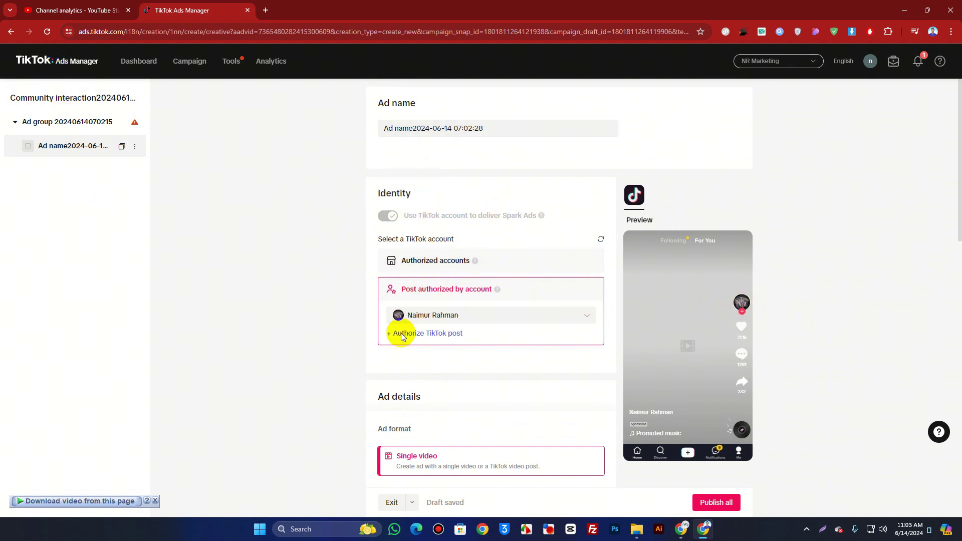
# Exit the community interaction ad draft to the campaign list and go to the dashboard
pyautogui.click(393, 503)
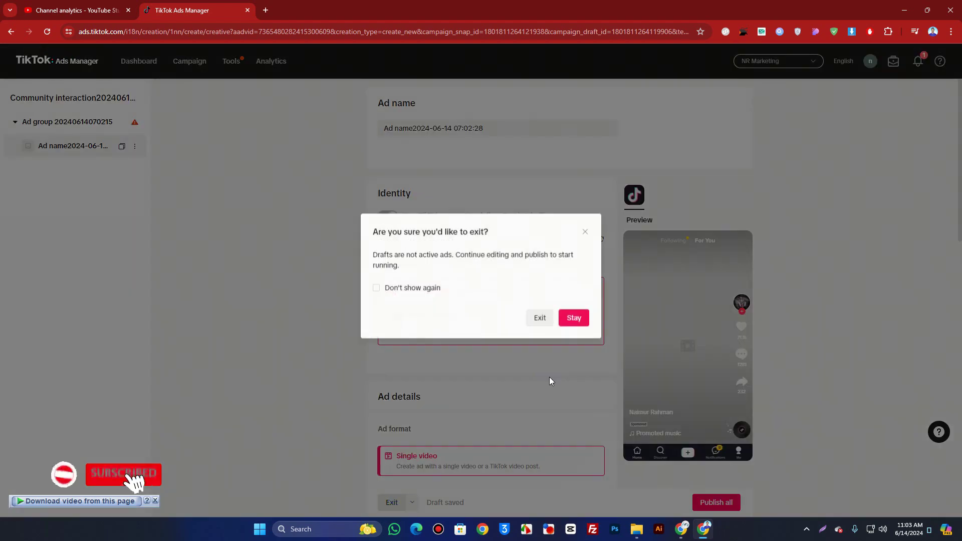
pyautogui.click(567, 317)
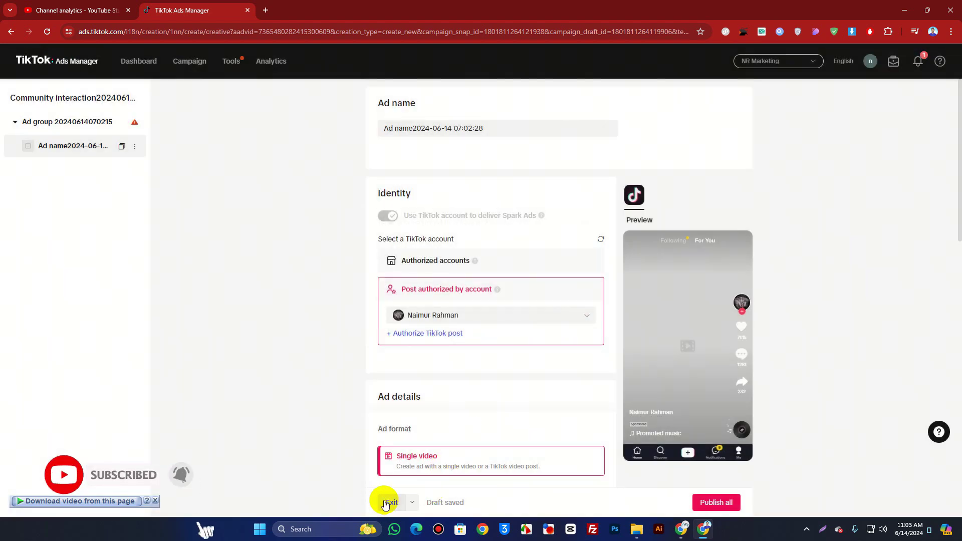
pyautogui.click(393, 501)
pyautogui.click(543, 325)
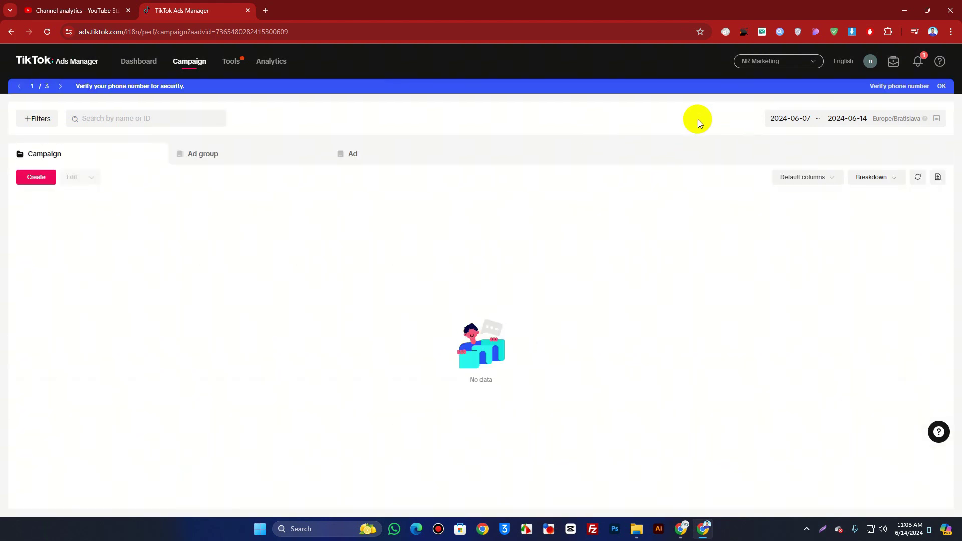
pyautogui.click(940, 90)
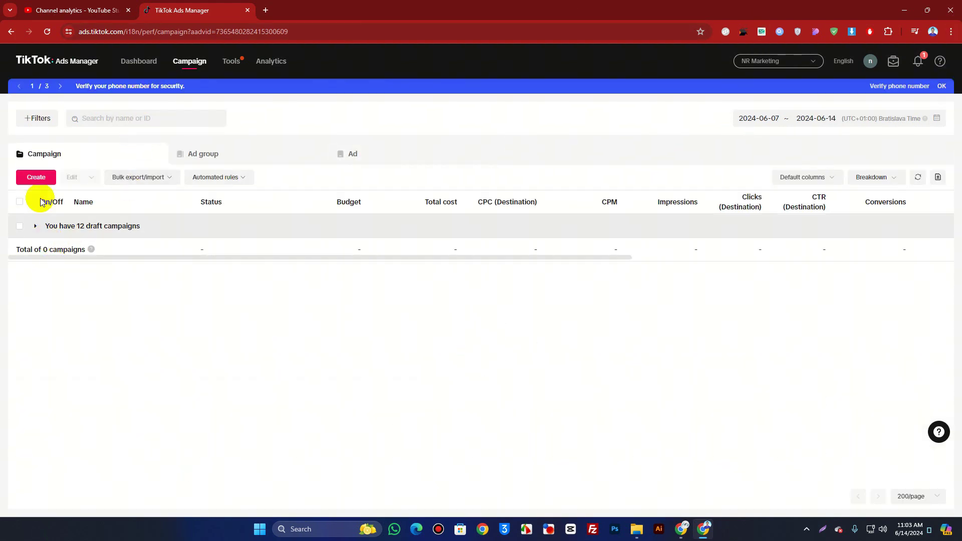
pyautogui.click(134, 66)
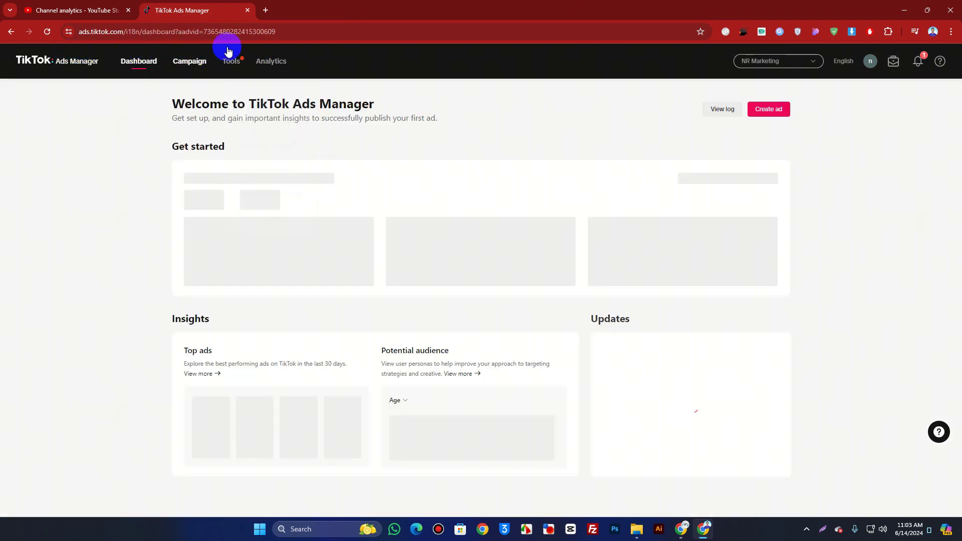
# Search the web for "tiktok shop center" in a new browser tab and open the TikTok Shop Seller Center site
pyautogui.click(265, 10)
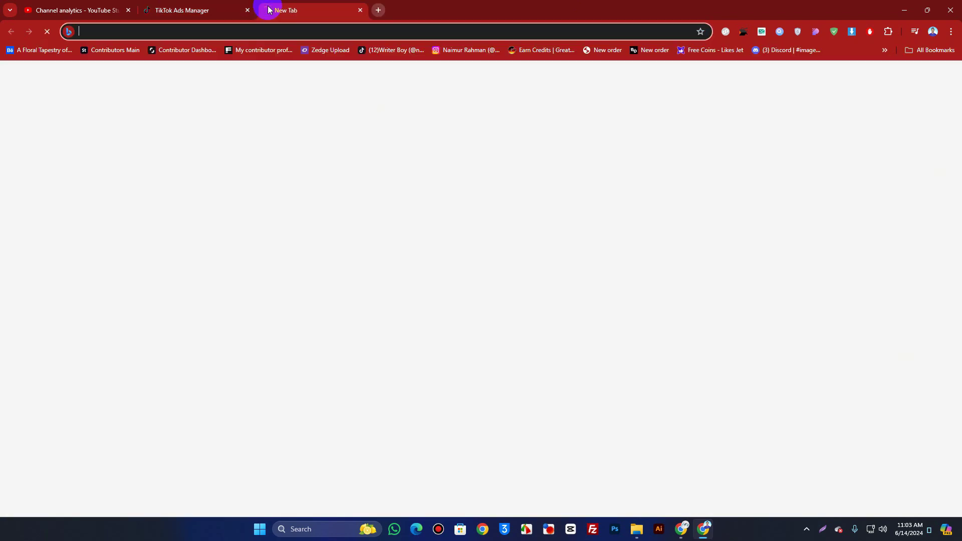
pyautogui.write('tiktok s')
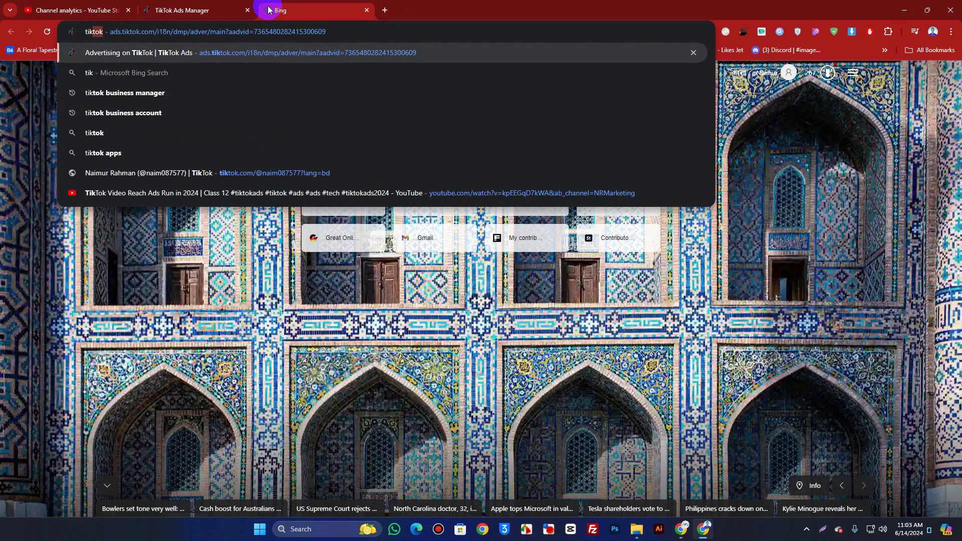
pyautogui.write('hop center')
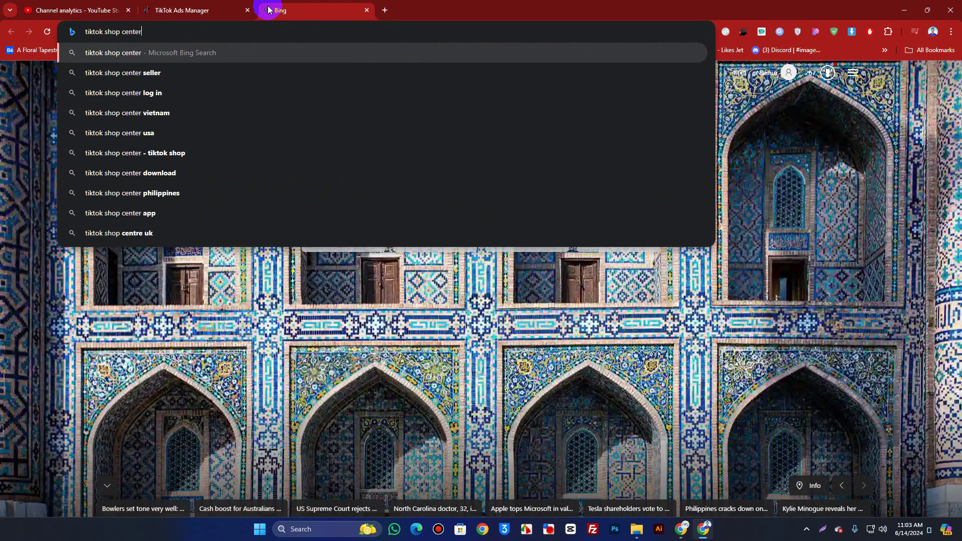
pyautogui.press('Return')
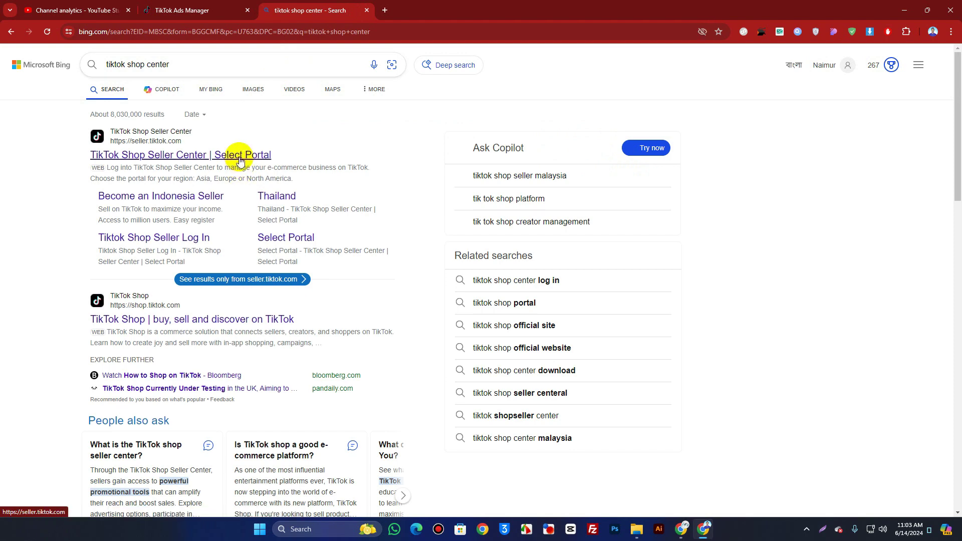
pyautogui.click(240, 156)
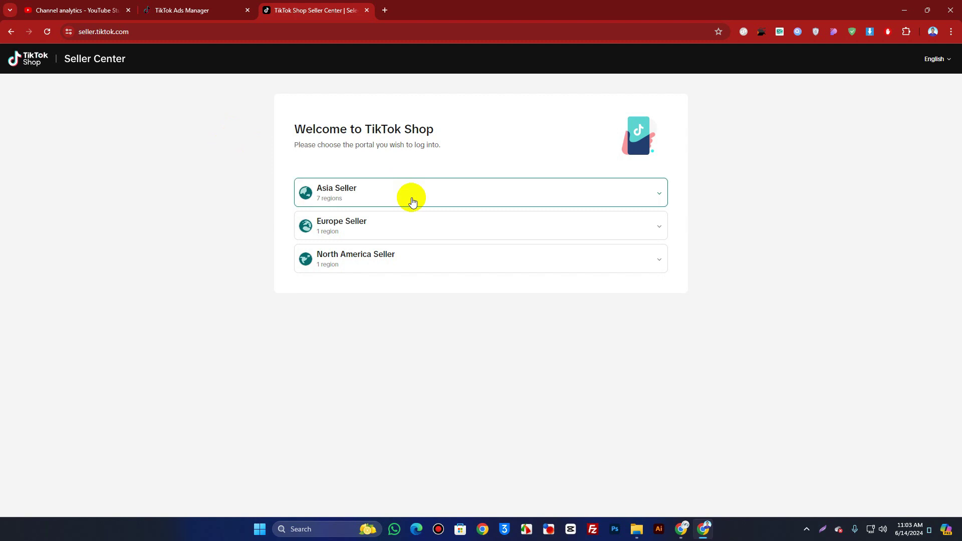
# Expand the Asia Seller regions and open the Global Selling Seller portal's login page
pyautogui.click(532, 189)
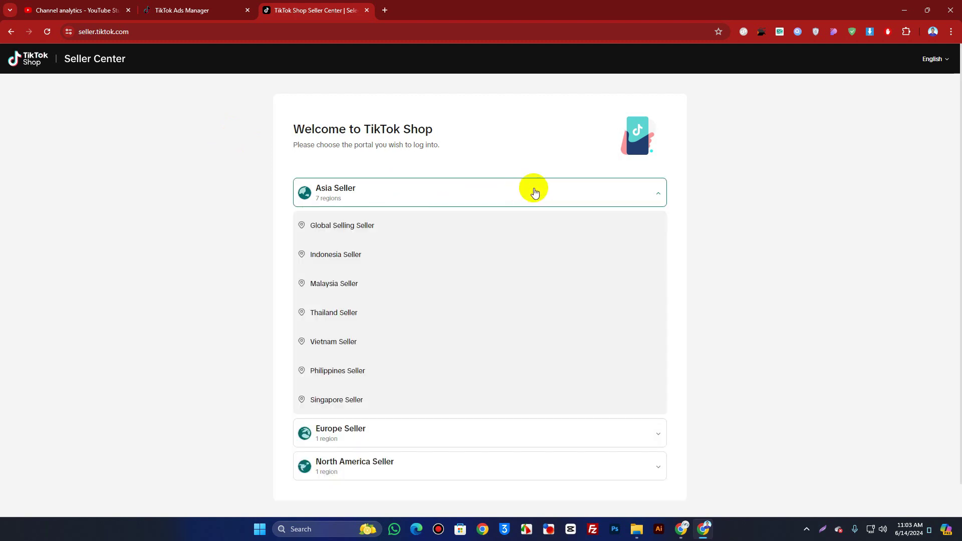
pyautogui.moveTo(572, 231)
pyautogui.click(626, 229)
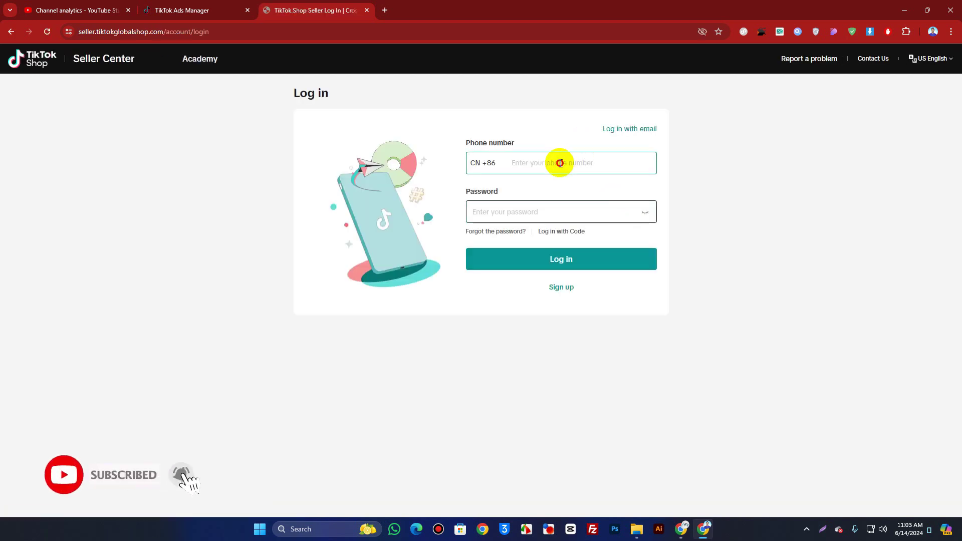
# Set the country code of the login phone number to Bangladesh +880
pyautogui.click(481, 162)
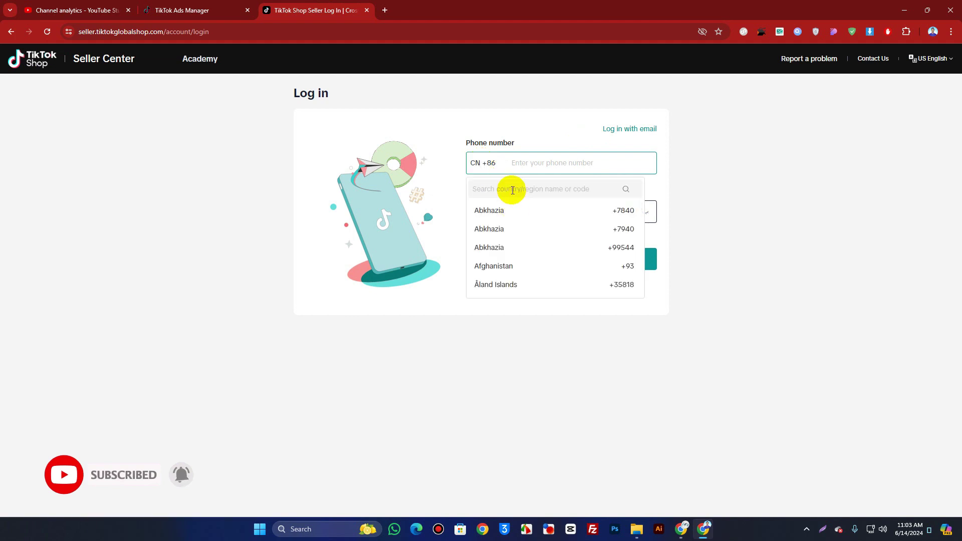
pyautogui.click(512, 190)
pyautogui.write('bang')
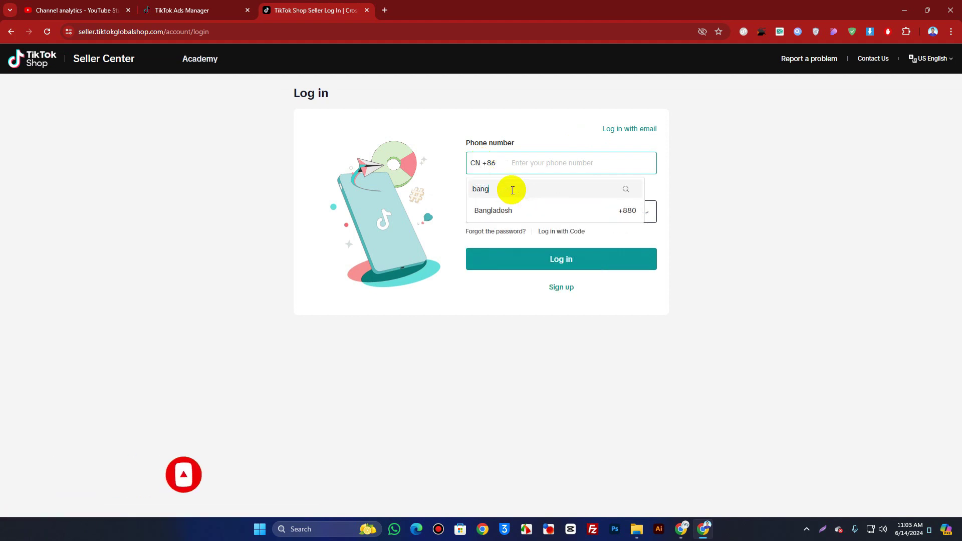
pyautogui.click(517, 208)
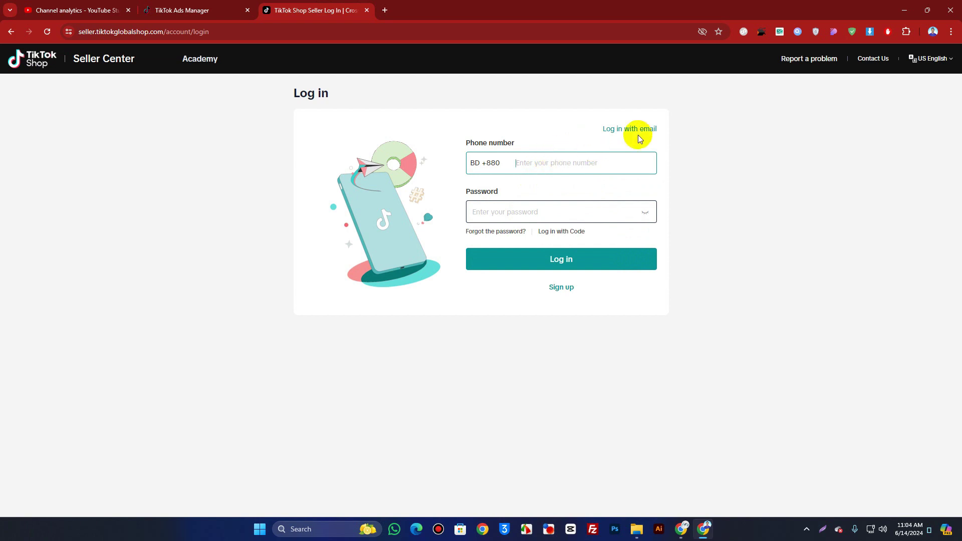
# Open the seller sign-up form and search the mobile number's country codes for "bang", leaving the code unselected
pyautogui.click(556, 287)
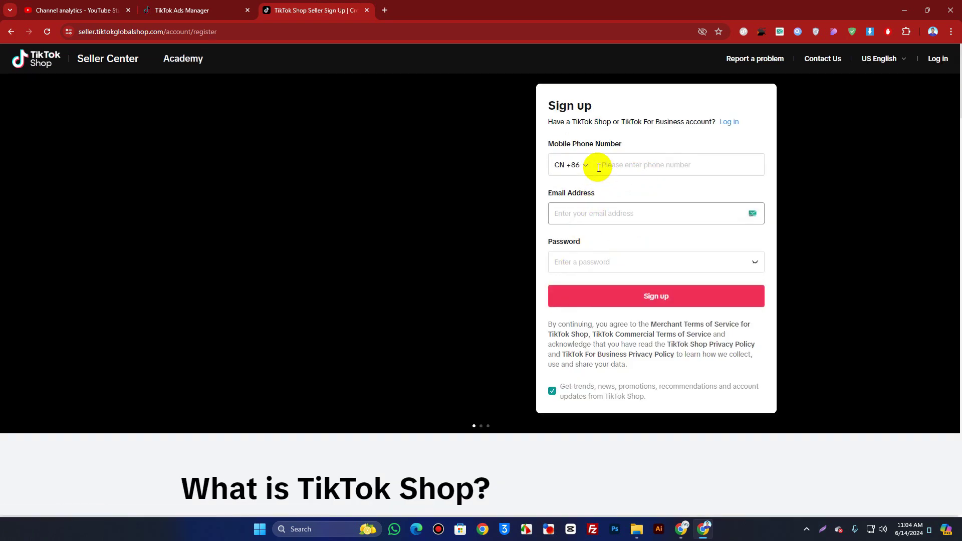
pyautogui.click(617, 162)
pyautogui.click(574, 165)
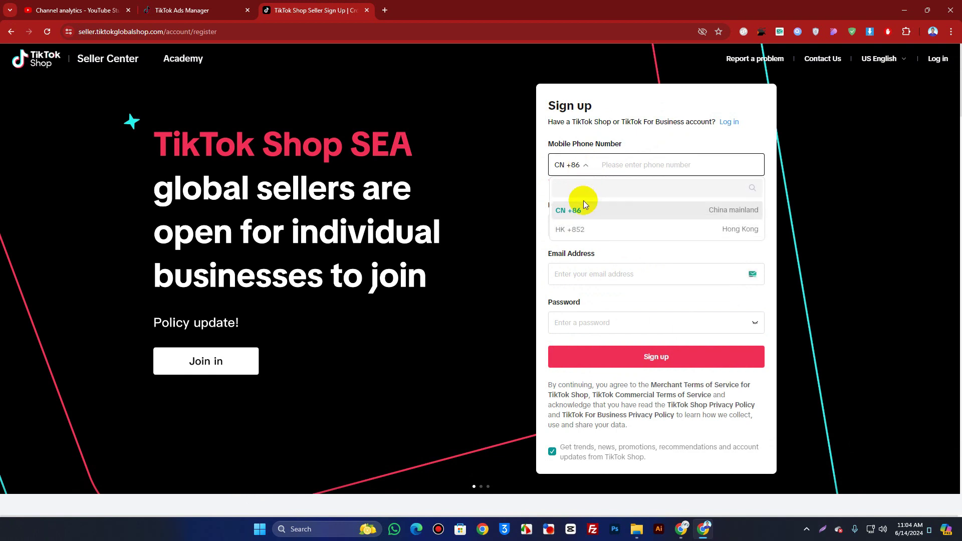
pyautogui.write('vba')
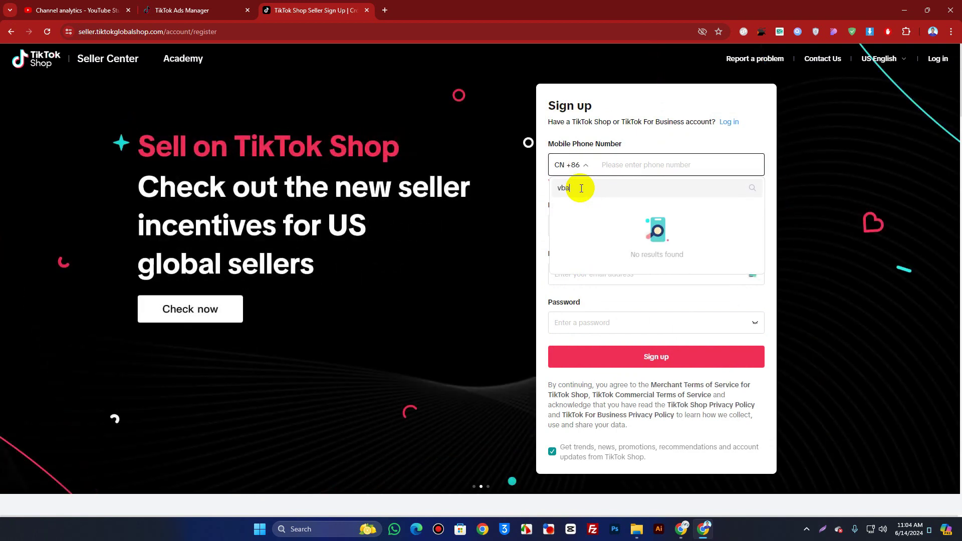
pyautogui.press('BackSpace')
pyautogui.write('bang')
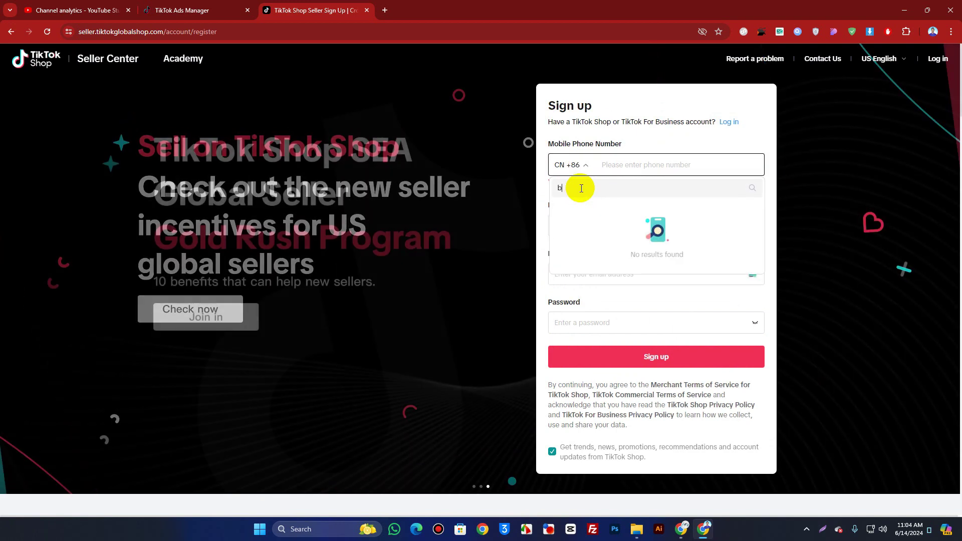
pyautogui.press('BackSpace')
pyautogui.press('BackSpace')
pyautogui.press('BackSpace')
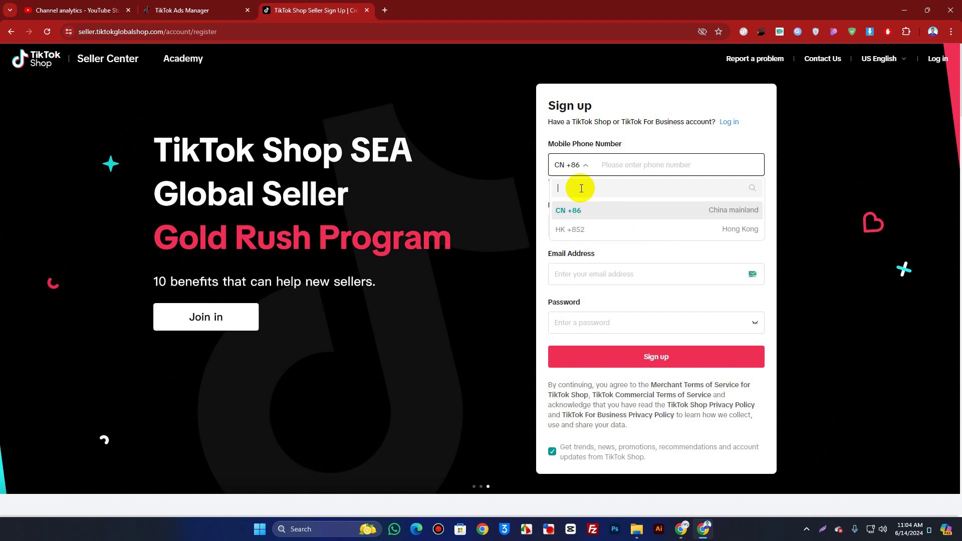
pyautogui.click(875, 254)
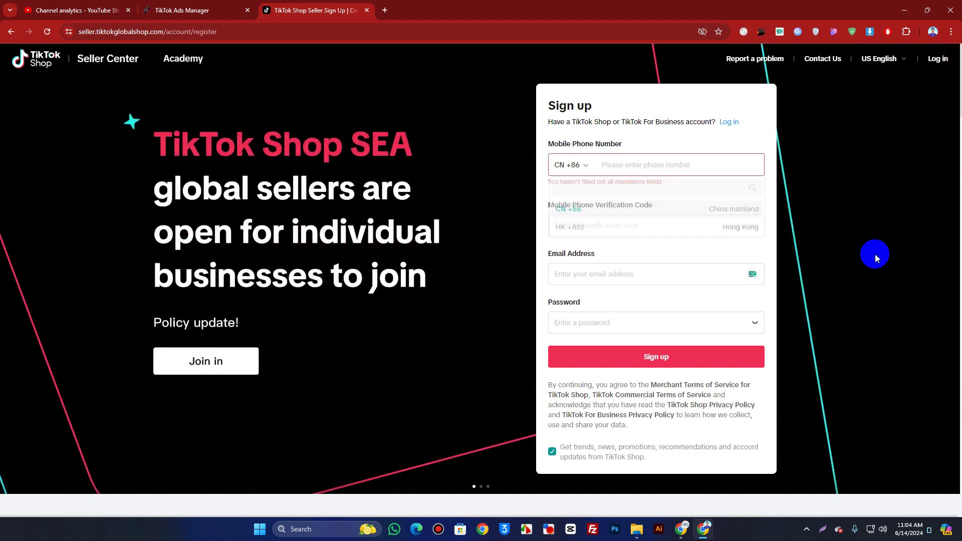
pyautogui.click(330, 10)
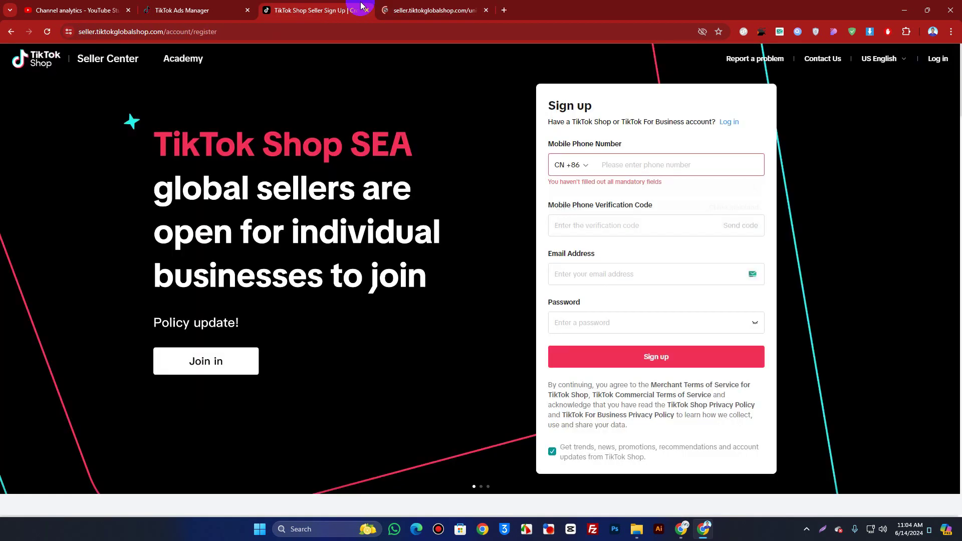
pyautogui.click(484, 10)
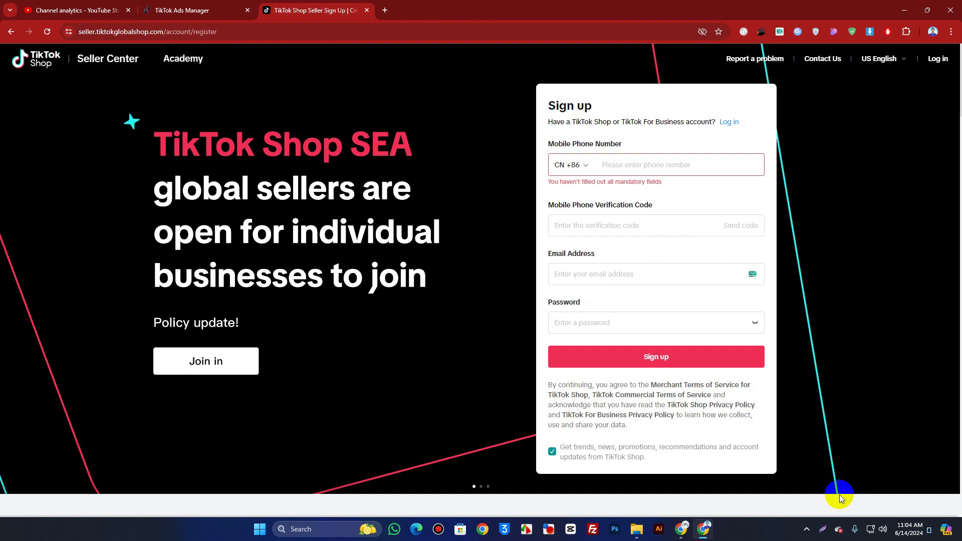
pyautogui.click(808, 527)
pyautogui.click(810, 529)
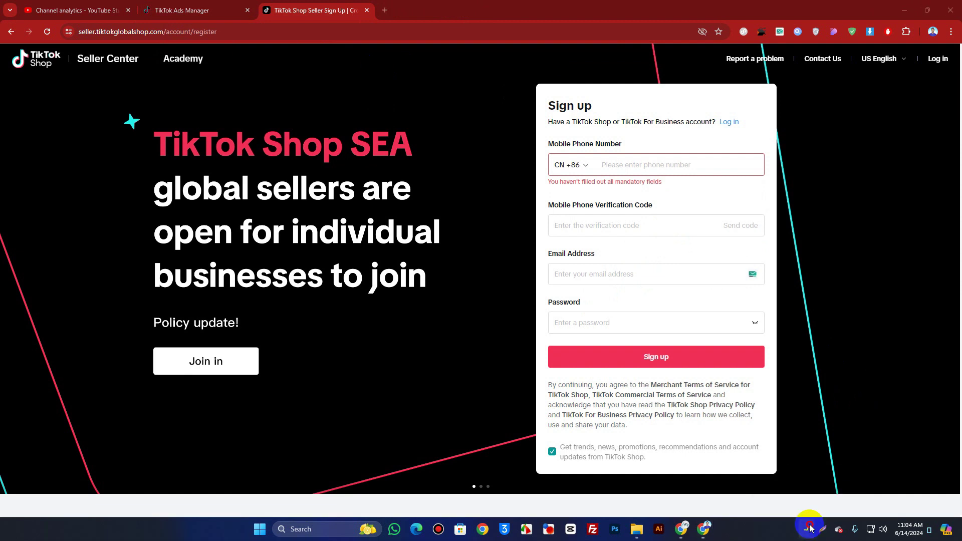
pyautogui.click(809, 528)
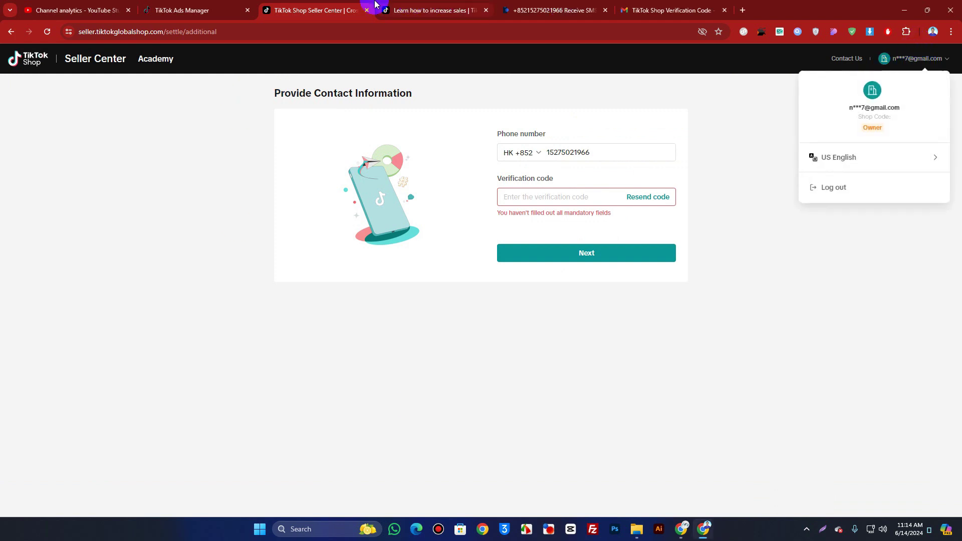
# Look over the Ads Manager account menu, the TikTok Shop Academy course page and the Seller Center contact information form
pyautogui.click(209, 6)
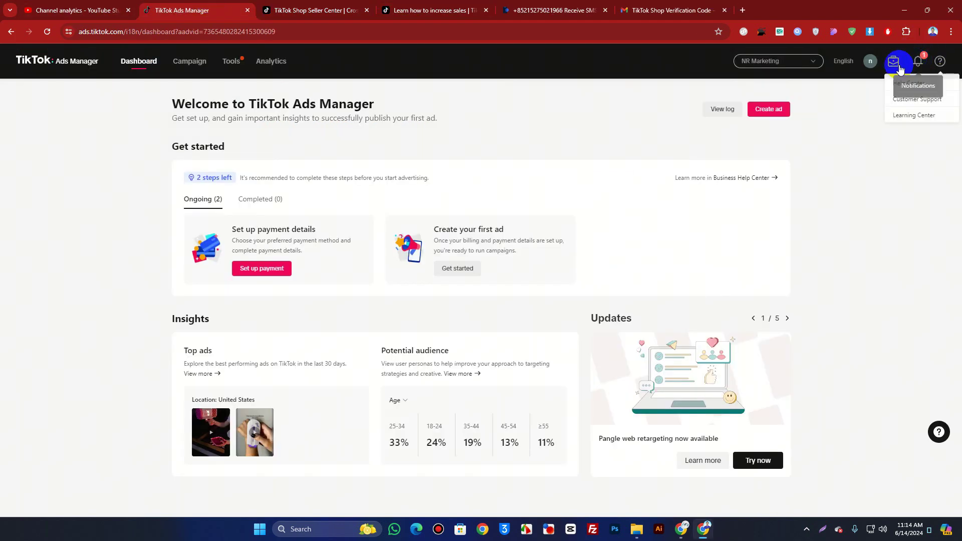
pyautogui.click(871, 65)
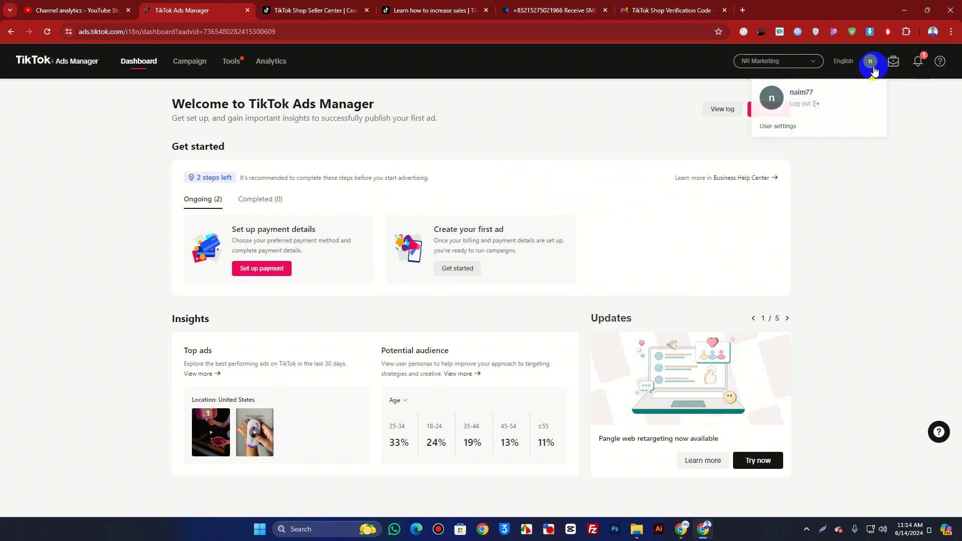
pyautogui.click(410, 6)
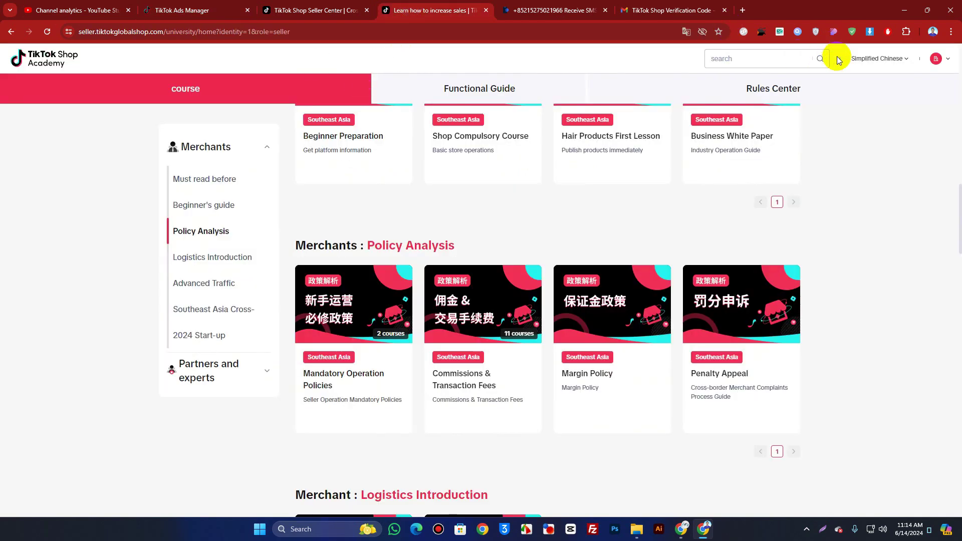
pyautogui.click(317, 6)
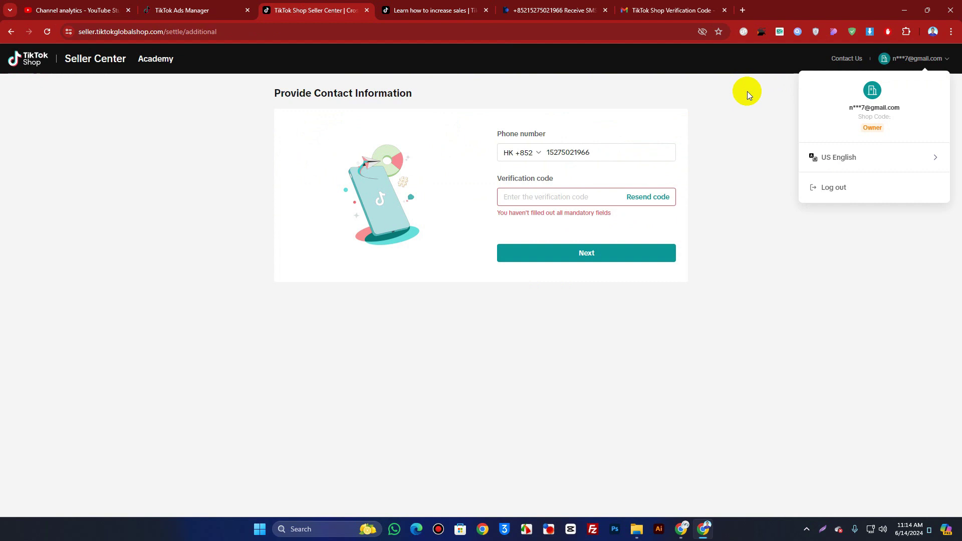
pyautogui.click(597, 193)
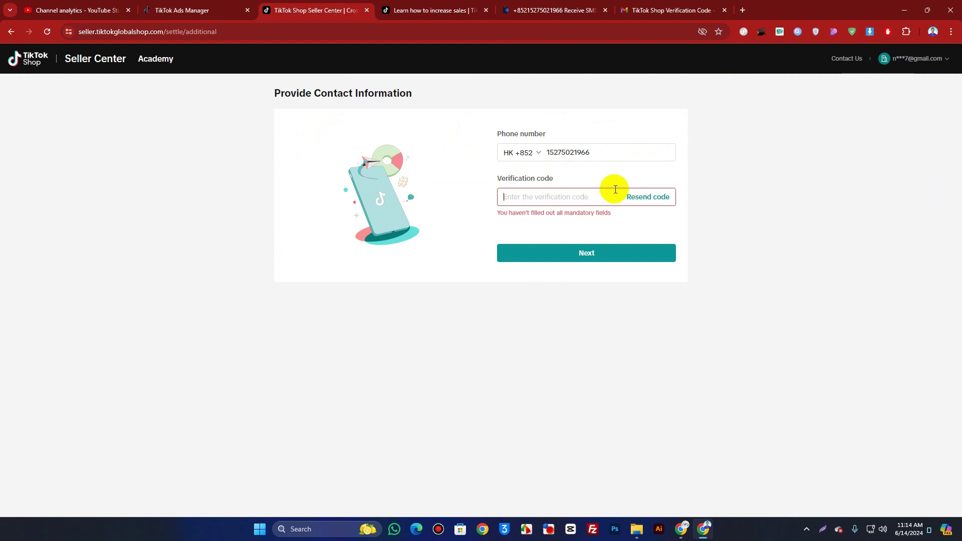
# Close the Seller Center and TikTok Shop Academy tabs and return to the TikTok Ads Manager dashboard
pyautogui.click(366, 10)
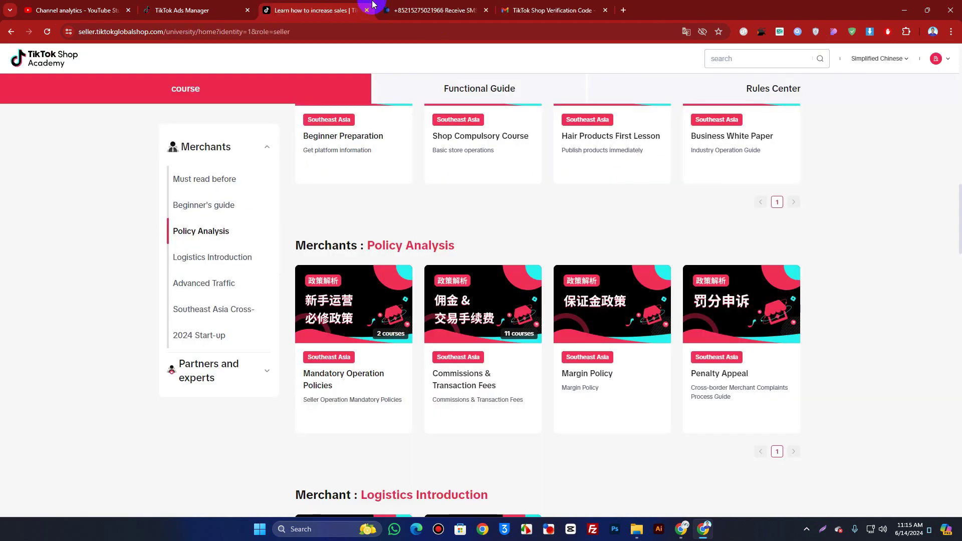
pyautogui.click(367, 10)
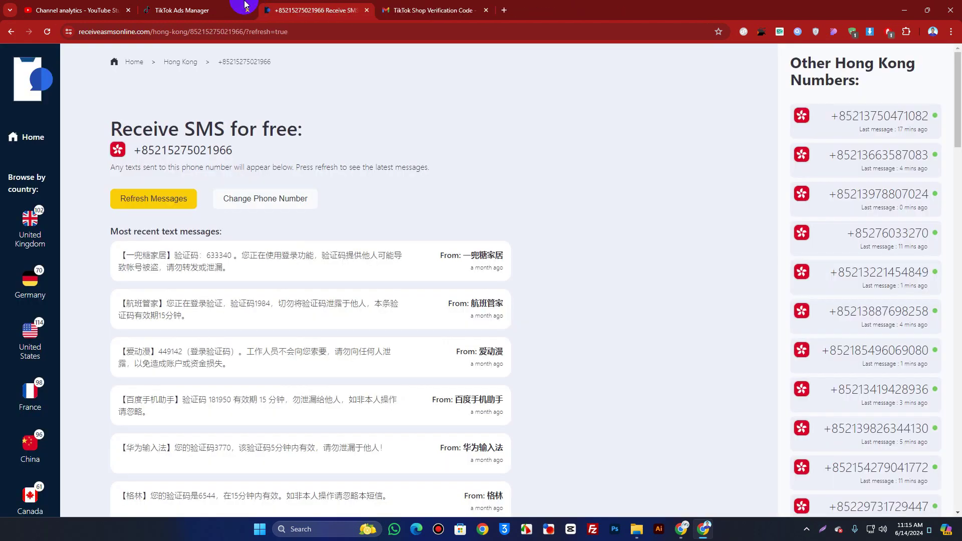
pyautogui.click(220, 9)
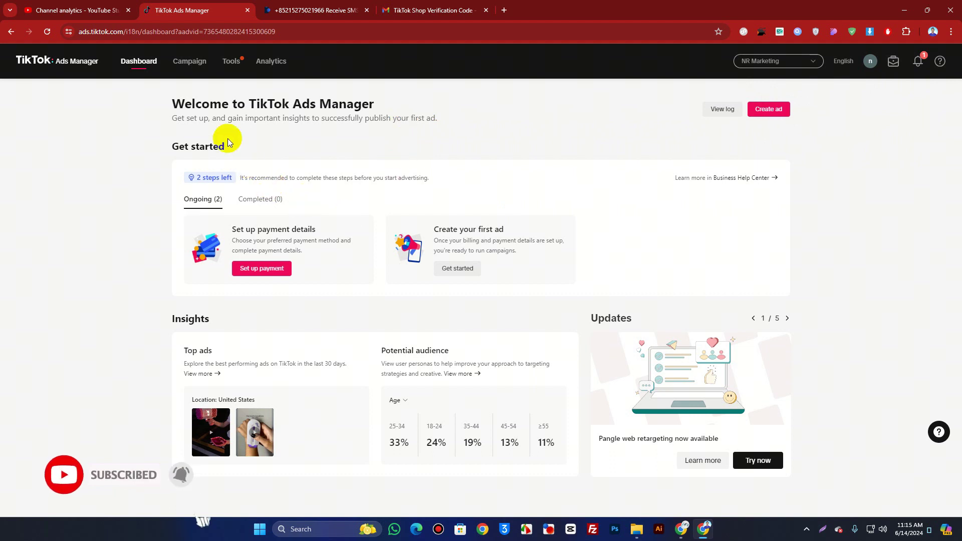
# Review the publisher list in the Pangle brand safety tool and return to the dashboard
pyautogui.click(224, 67)
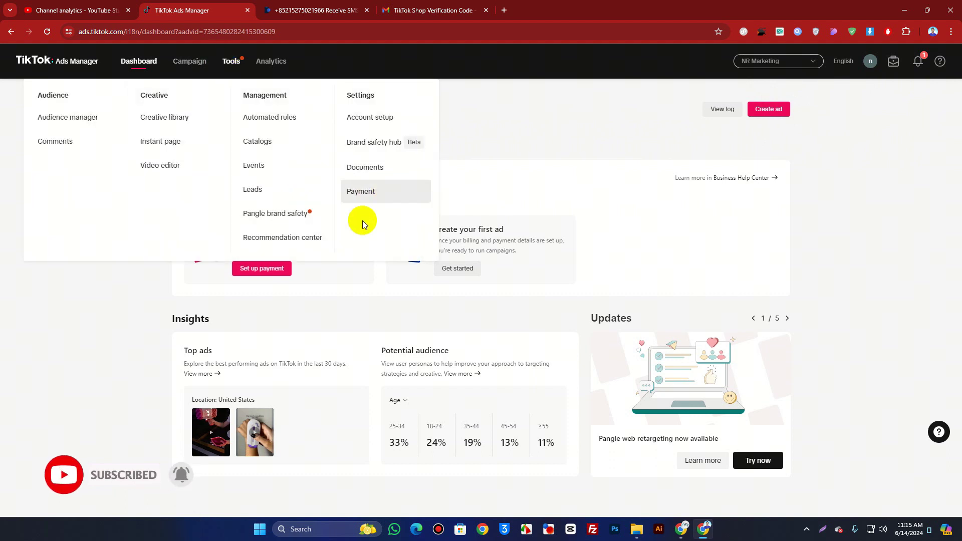
pyautogui.click(301, 213)
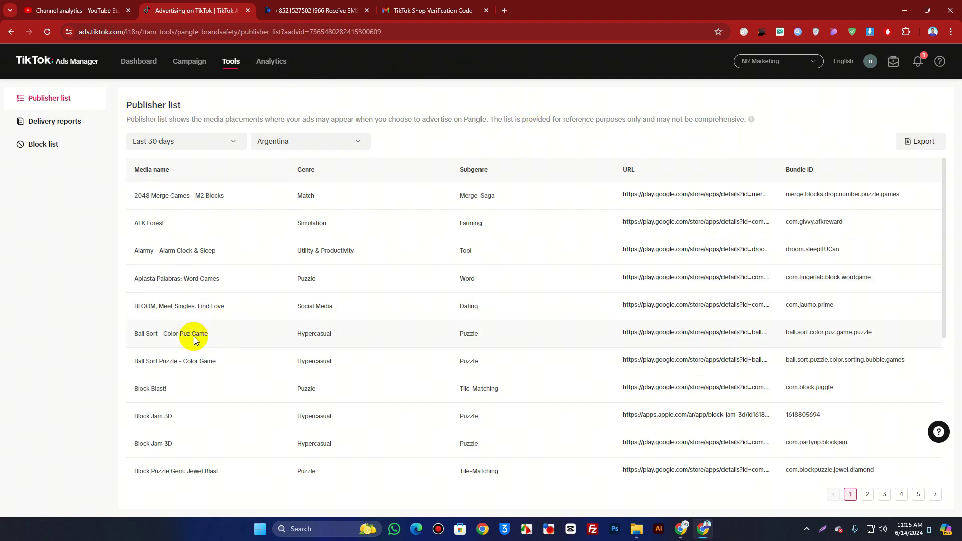
pyautogui.scroll(-5, 197, 337)
pyautogui.scroll(5, 162, 308)
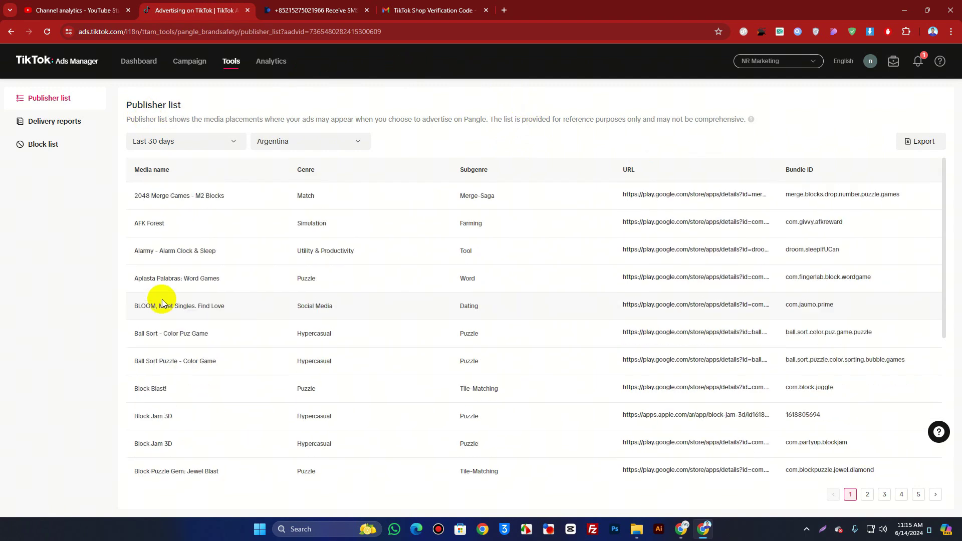
pyautogui.click(135, 62)
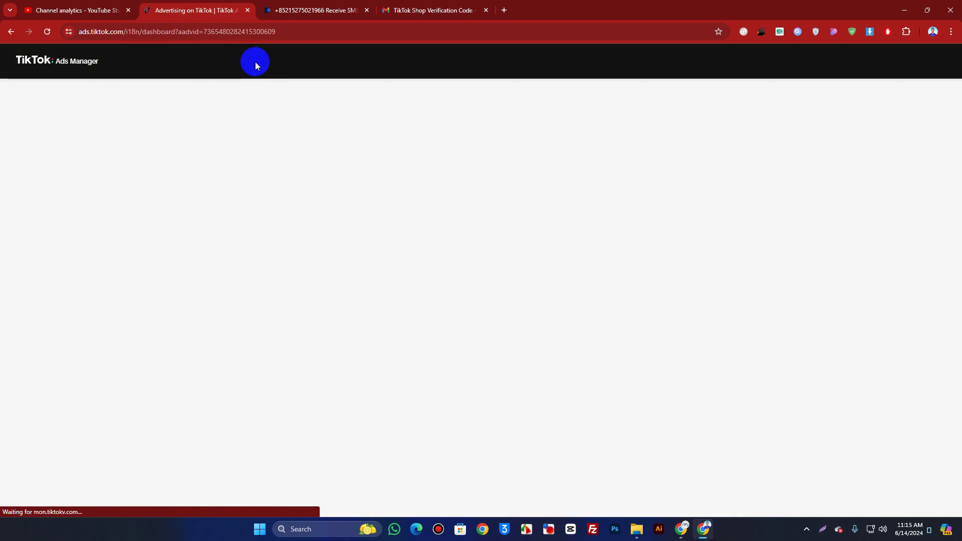
# View the Video insights analytics page and go back to the dashboard
pyautogui.moveTo(260, 62)
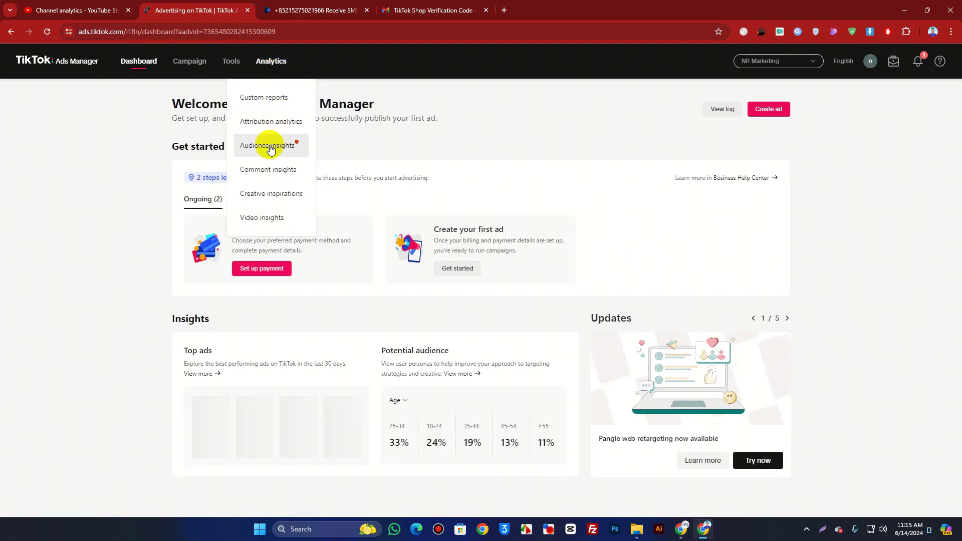
pyautogui.click(268, 219)
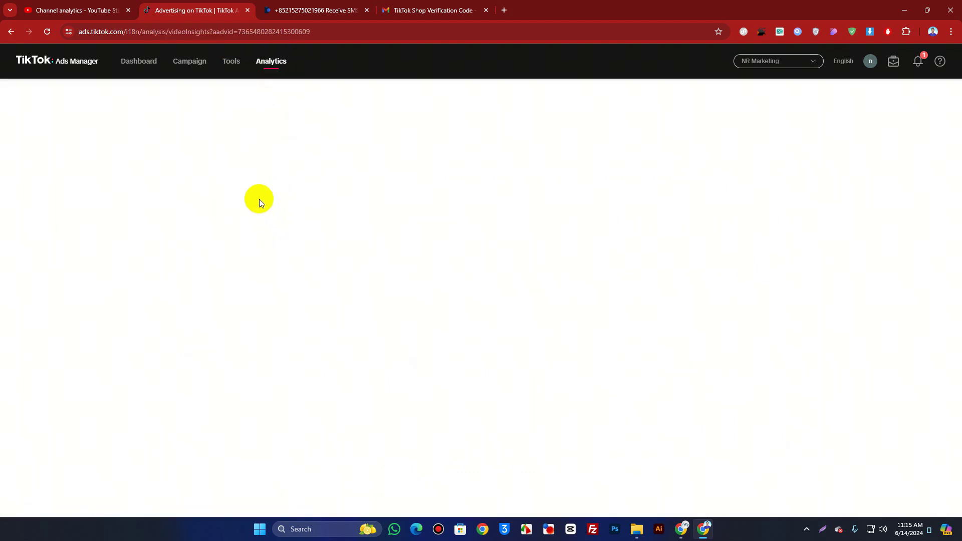
pyautogui.click(141, 61)
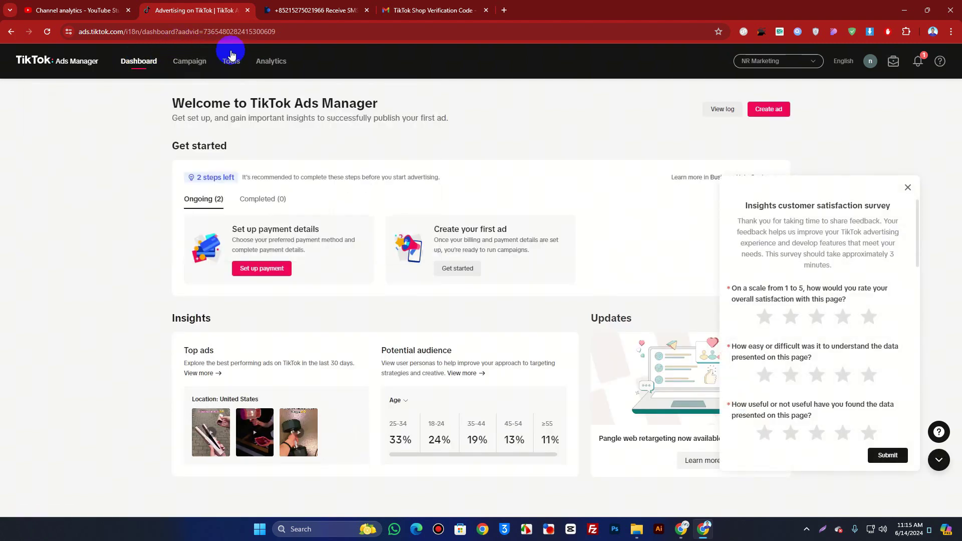
# Open the TikTok Video Editor, accept the AI generated content disclaimer and dismiss the introductory guide
pyautogui.moveTo(230, 66)
pyautogui.click(175, 169)
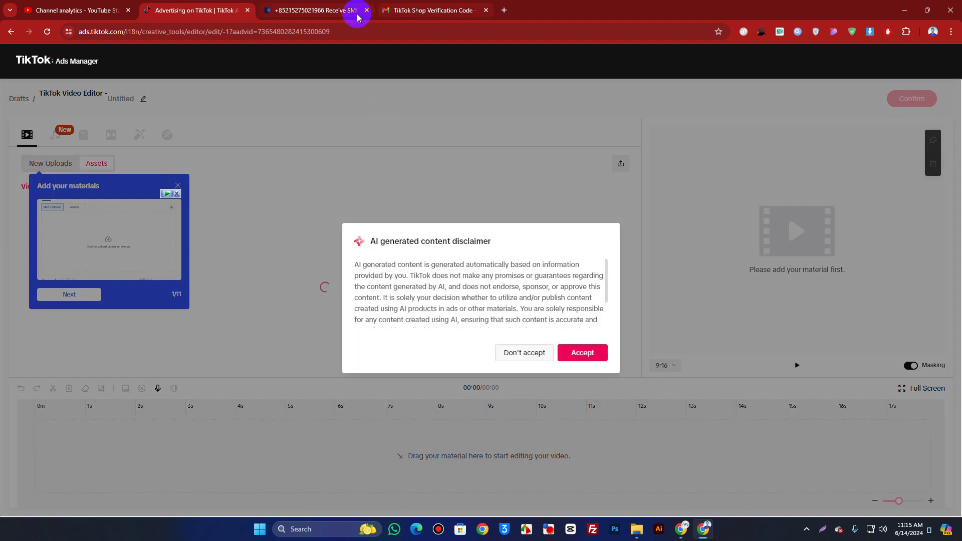
pyautogui.click(570, 357)
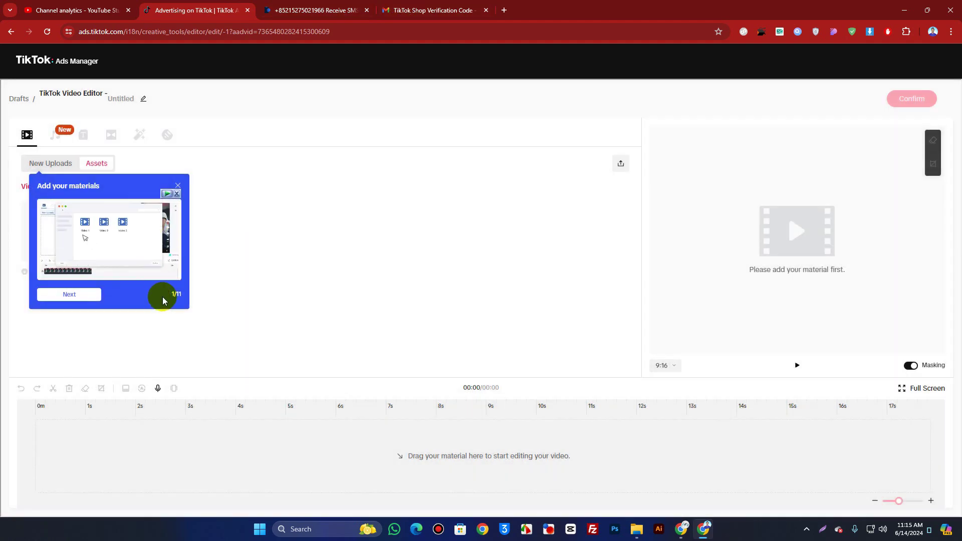
pyautogui.click(178, 188)
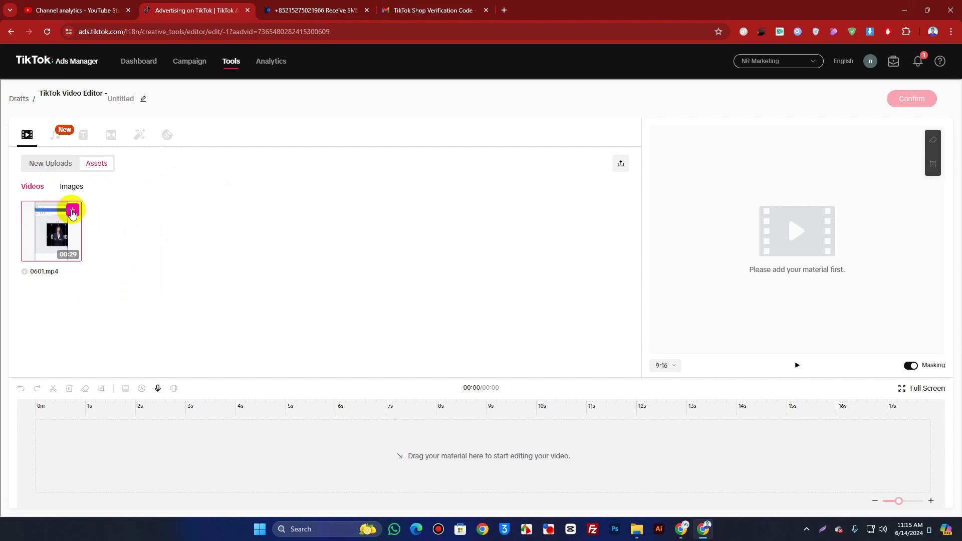
# Add 0601.mp4 to the video editor timeline and select the clip at 00:19 before returning to the dashboard
pyautogui.click(72, 211)
pyautogui.moveTo(36, 404); pyautogui.dragTo(640, 404)
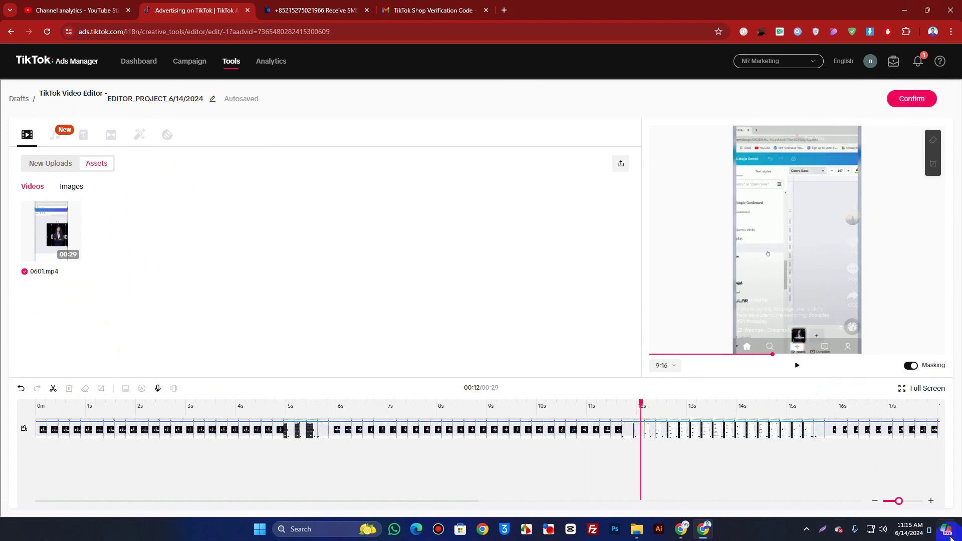
pyautogui.click(897, 506)
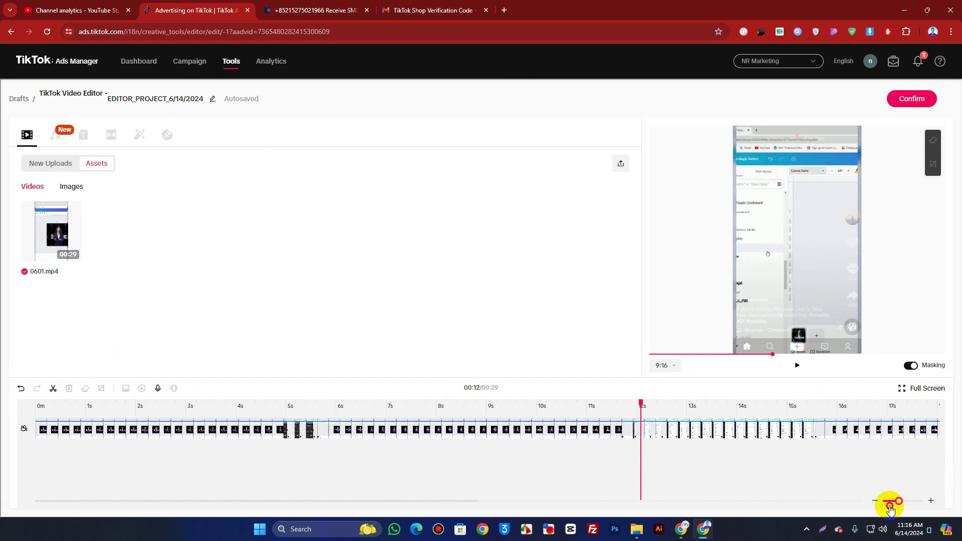
pyautogui.moveTo(889, 509); pyautogui.dragTo(887, 501)
pyautogui.click(580, 437)
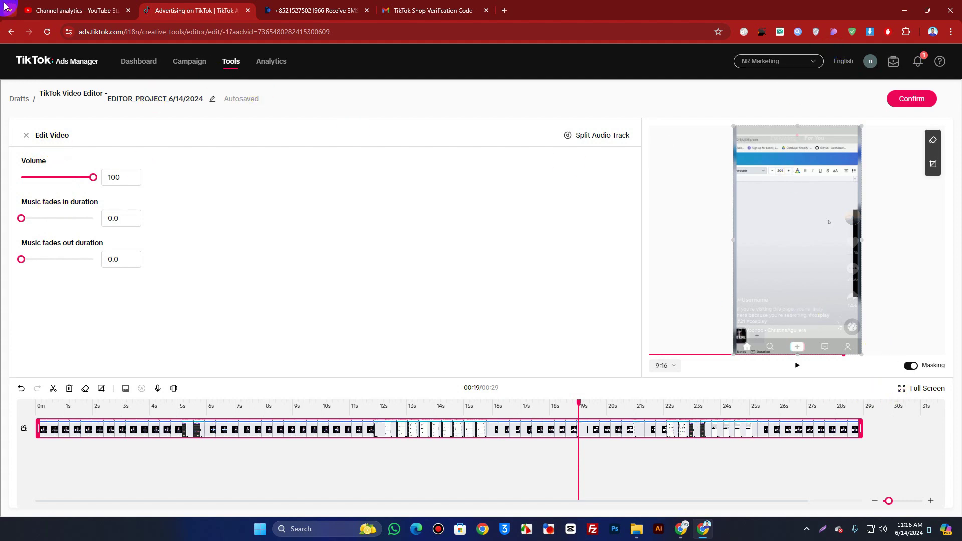
pyautogui.click(134, 61)
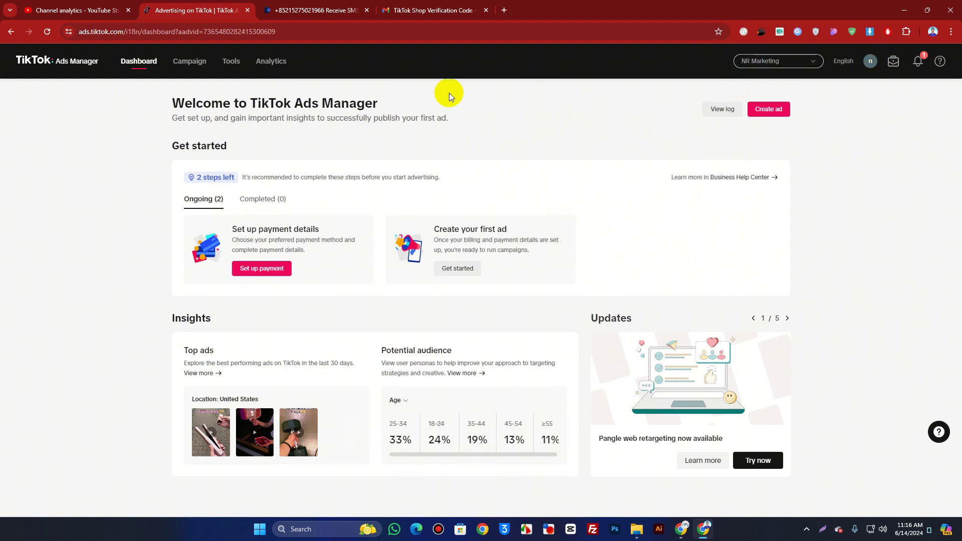
pyautogui.tripleClick(260, 103)
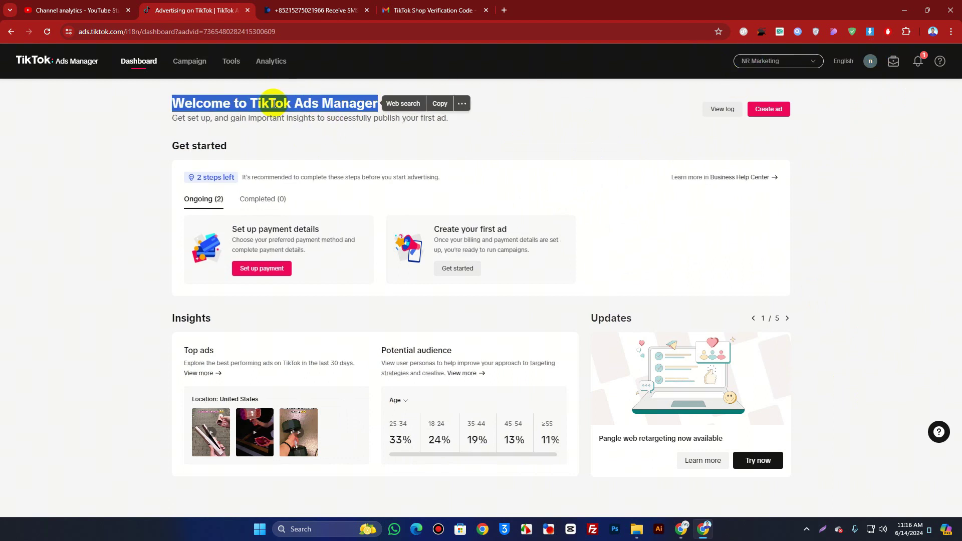
pyautogui.tripleClick(273, 103)
pyautogui.tripleClick(272, 102)
pyautogui.tripleClick(271, 101)
pyautogui.moveTo(260, 73)
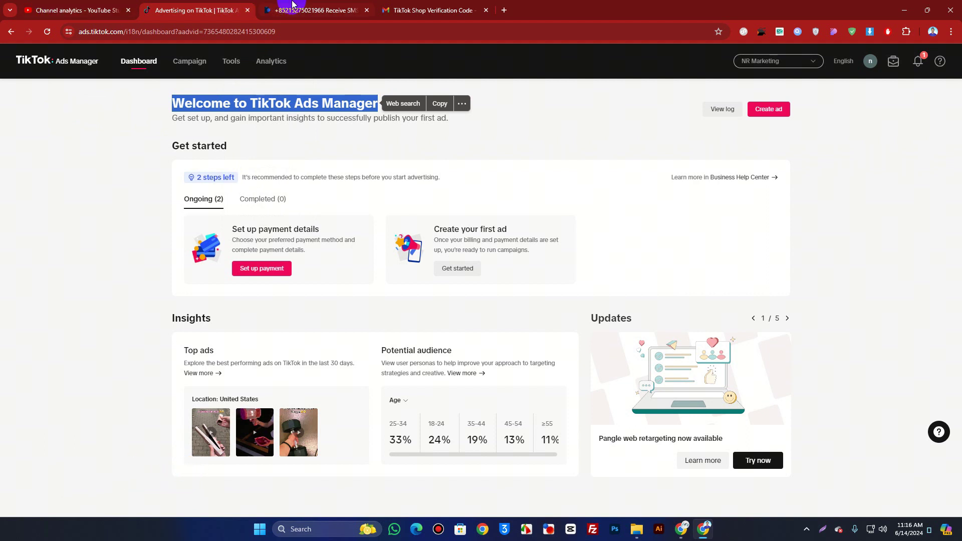
# Log out of the TikTok Ads Manager account
pyautogui.click(869, 68)
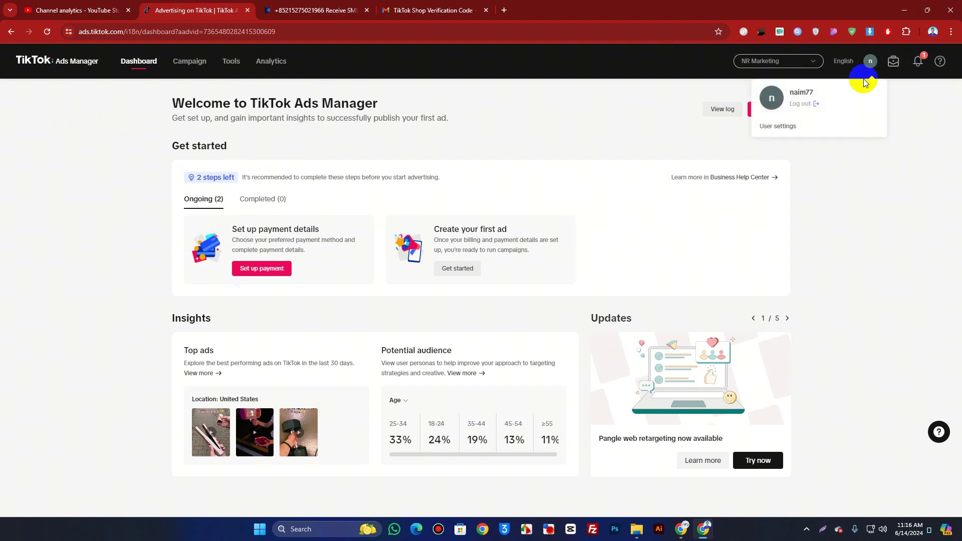
pyautogui.click(817, 109)
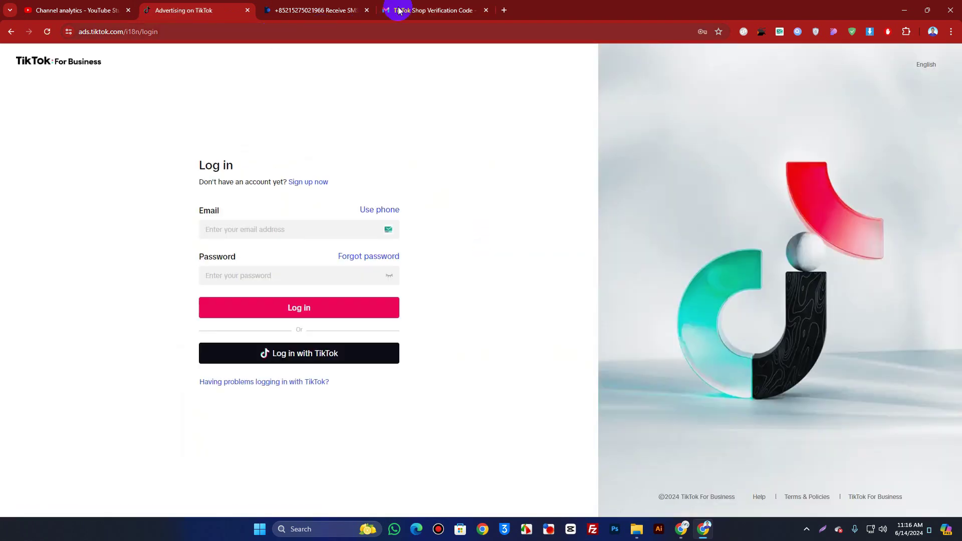
# Open the bookmarked TikTok profile in a new browser tab and preview the first pinned T-shirt design video
pyautogui.click(504, 10)
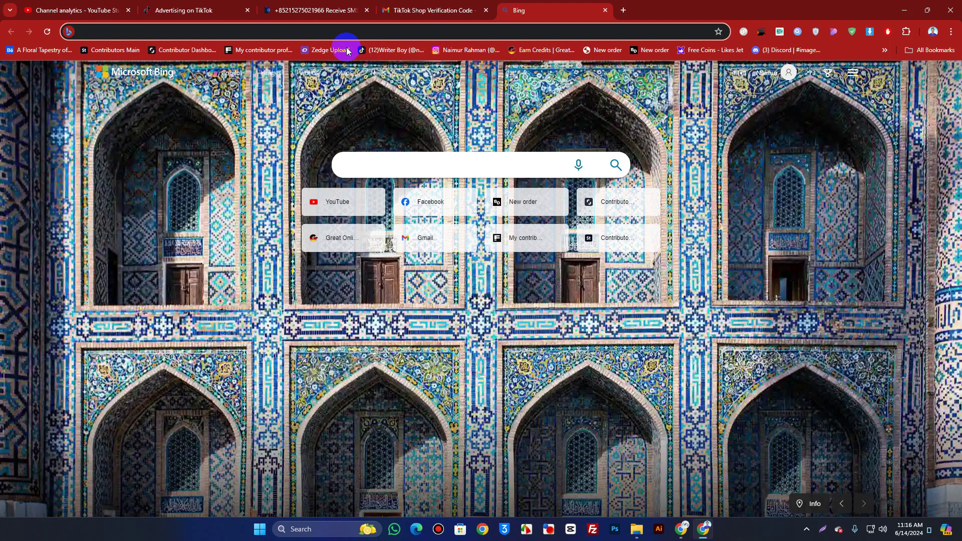
pyautogui.click(389, 50)
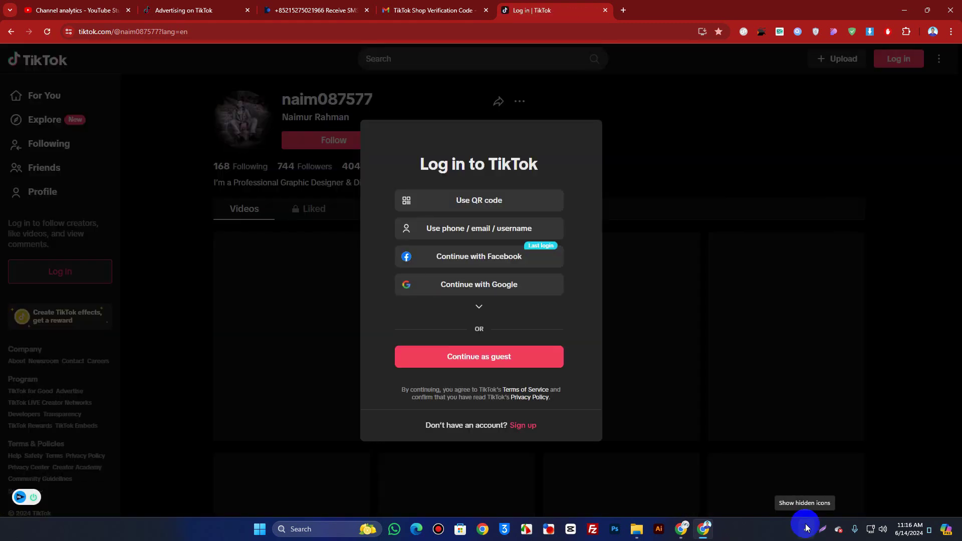
pyautogui.click(806, 528)
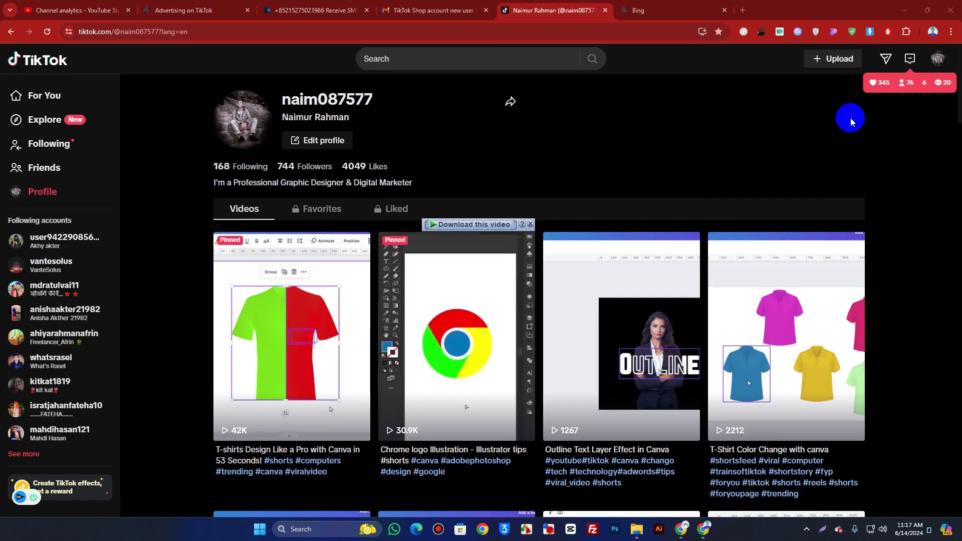
pyautogui.click(301, 307)
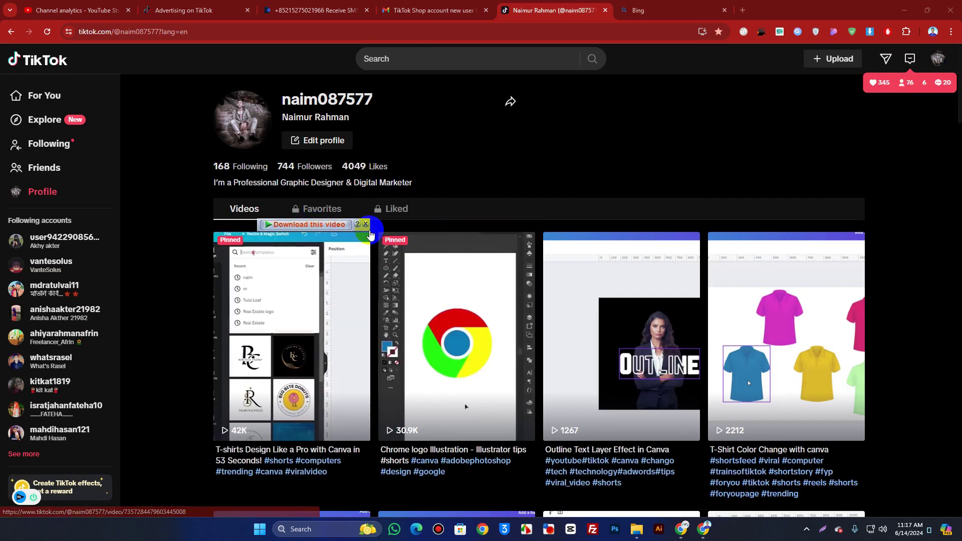